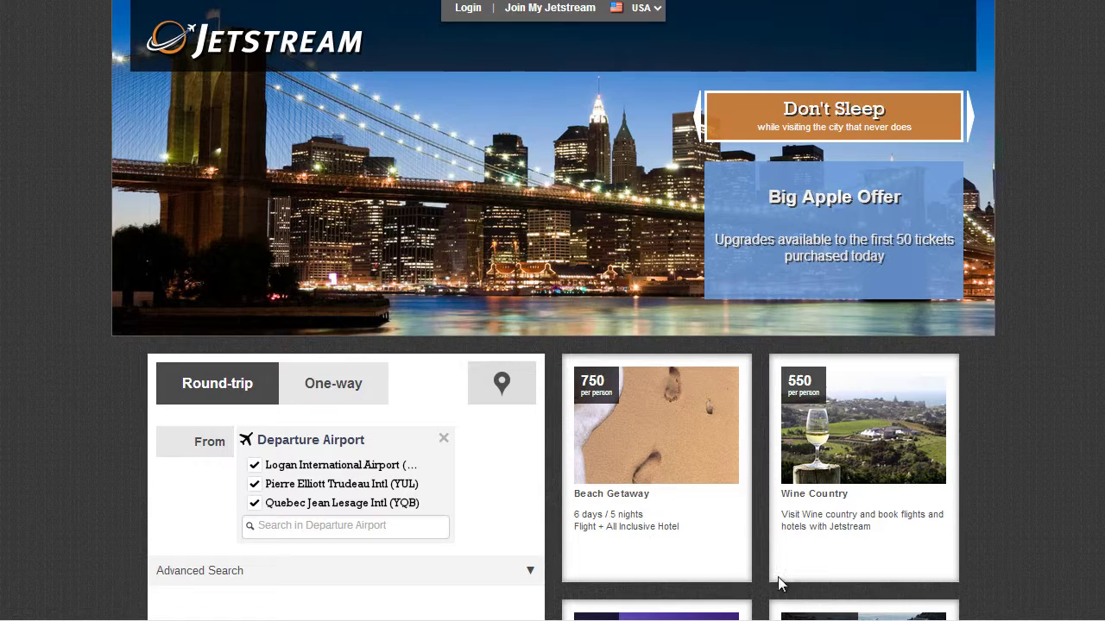
- View the nearest airports map and search flights from BOS, YUL and YQB
click(505, 394)
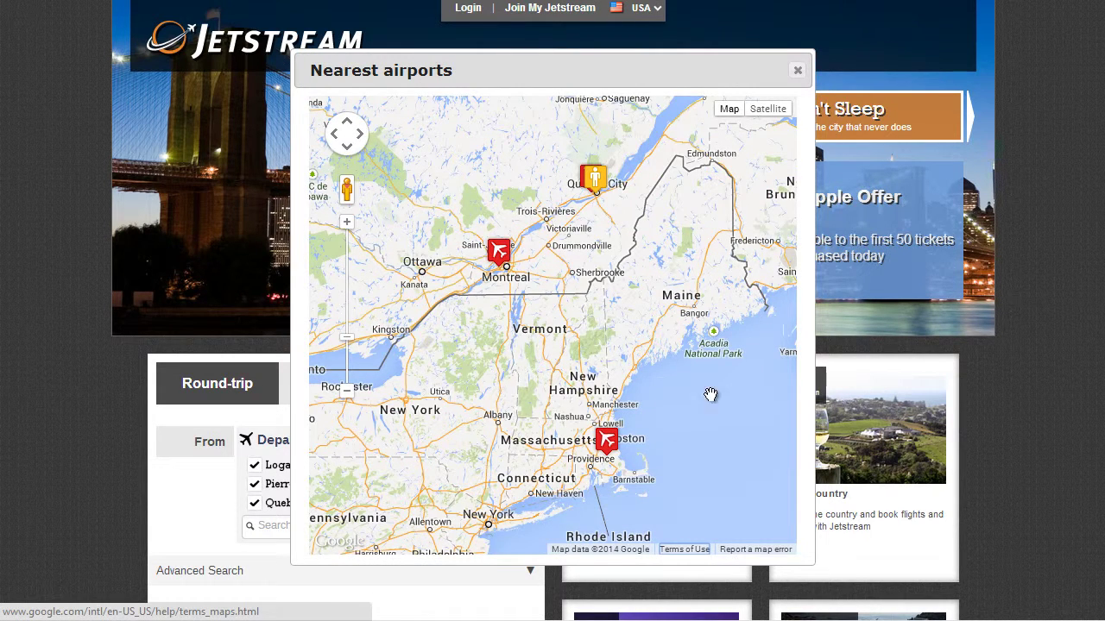
scroll(1085, 490, down, 3)
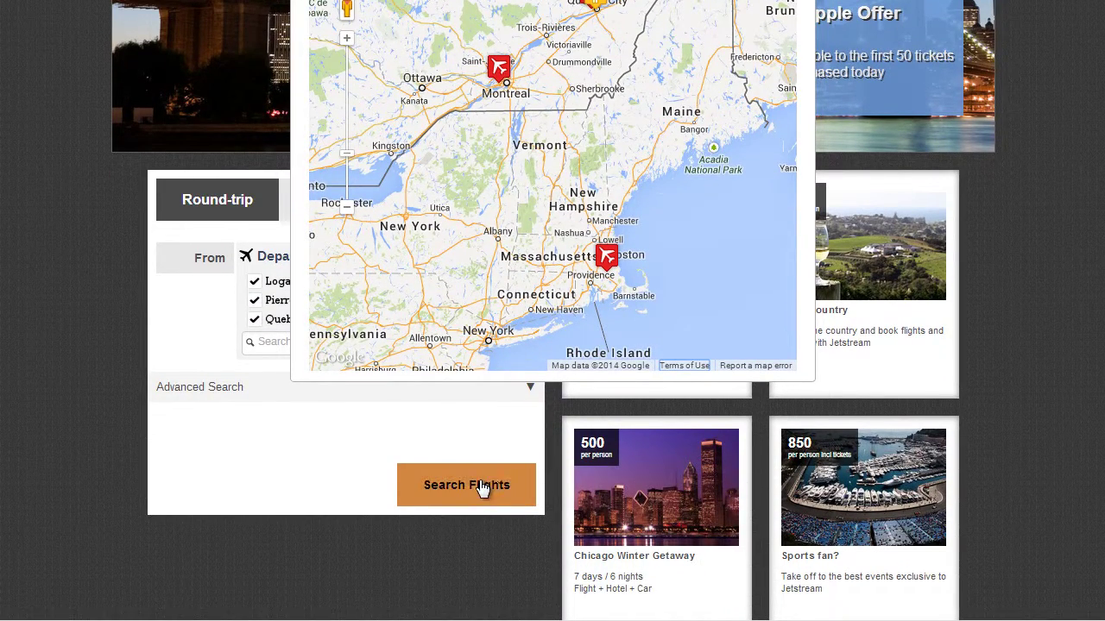
click(482, 487)
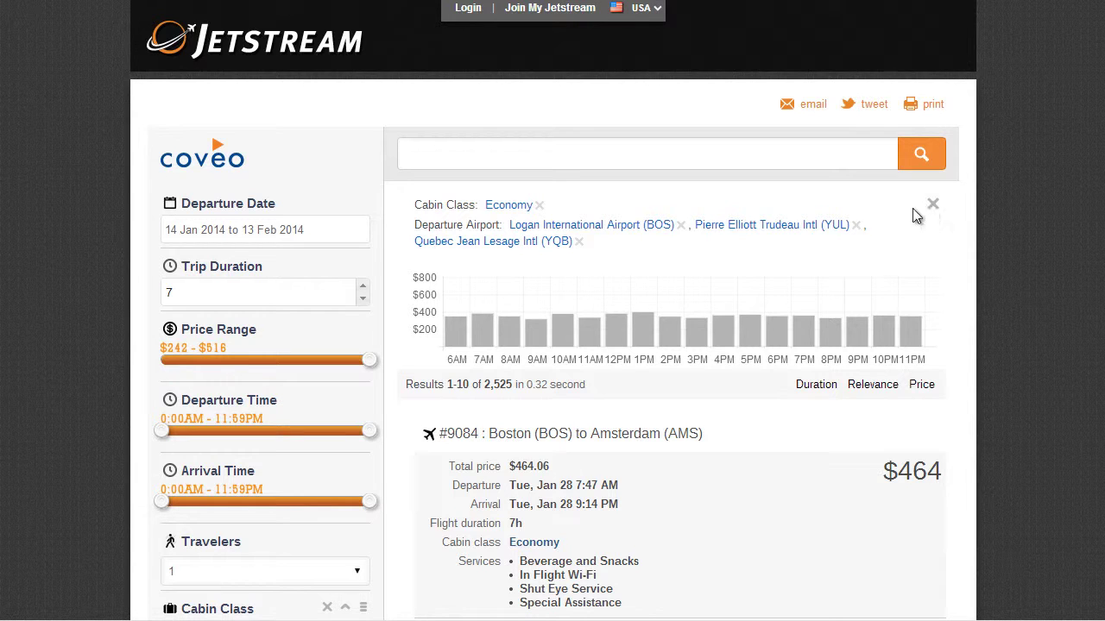
- Remove the YQB and YUL departure filters and set departure dates to 14–17 Jan 2014
click(580, 243)
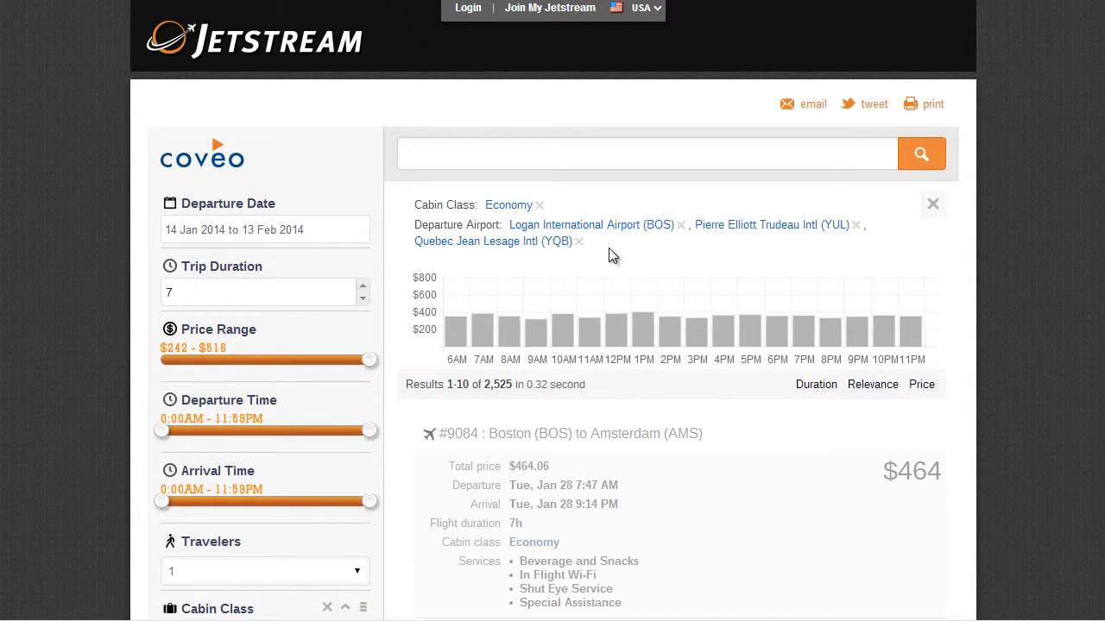
click(857, 226)
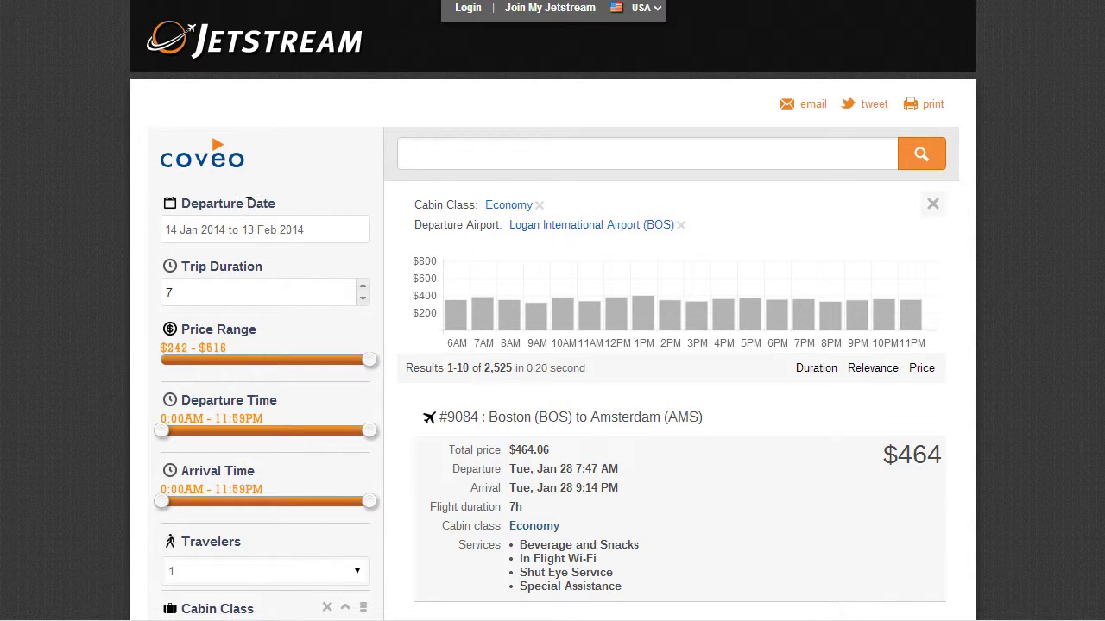
click(192, 237)
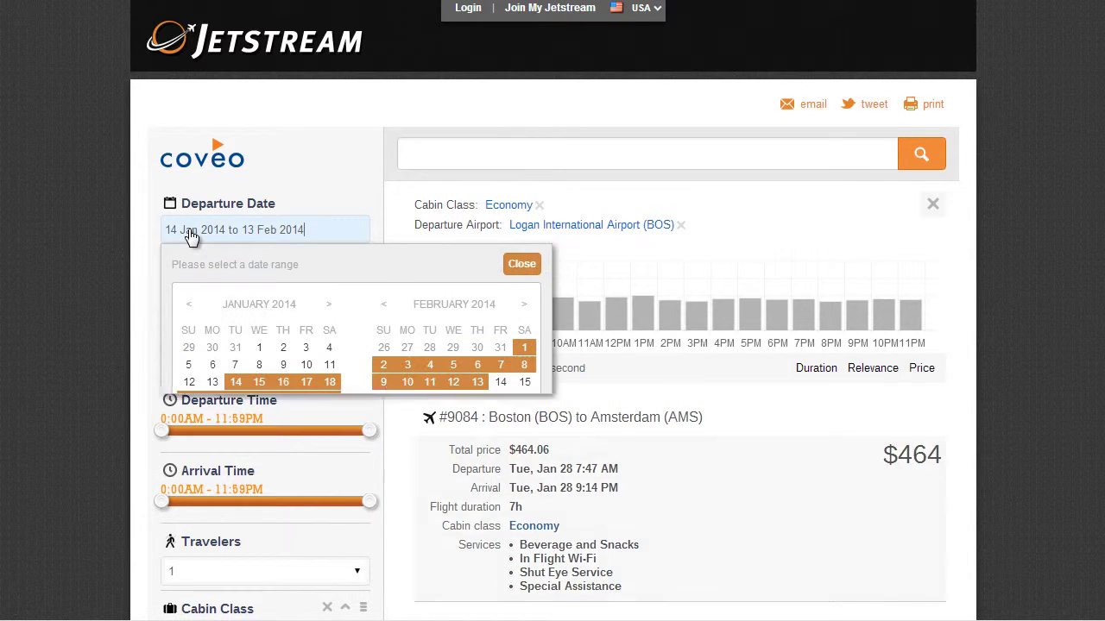
click(234, 383)
click(307, 384)
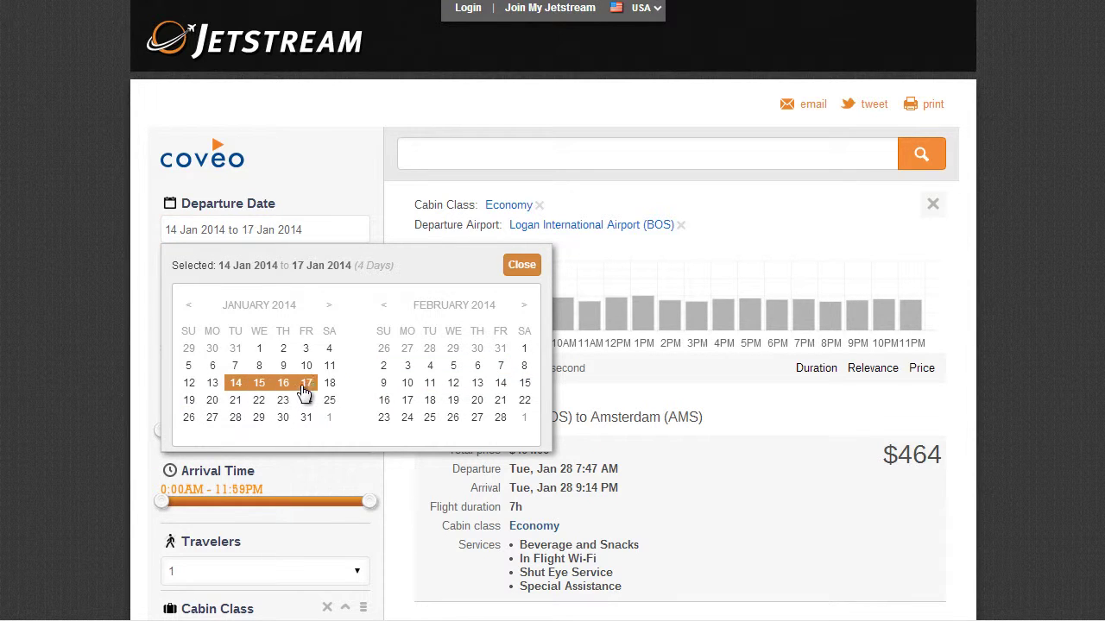
click(521, 266)
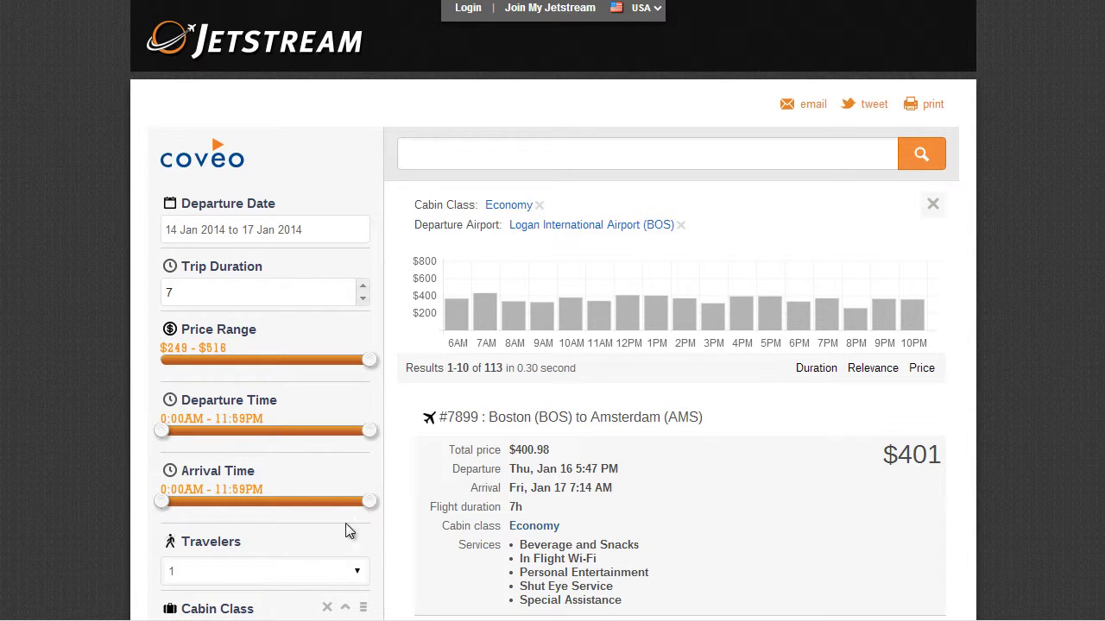
- Limit arrivals to before about 1:10PM at Los Angeles International, with In Flight Wifi
drag(369, 503, 273, 504)
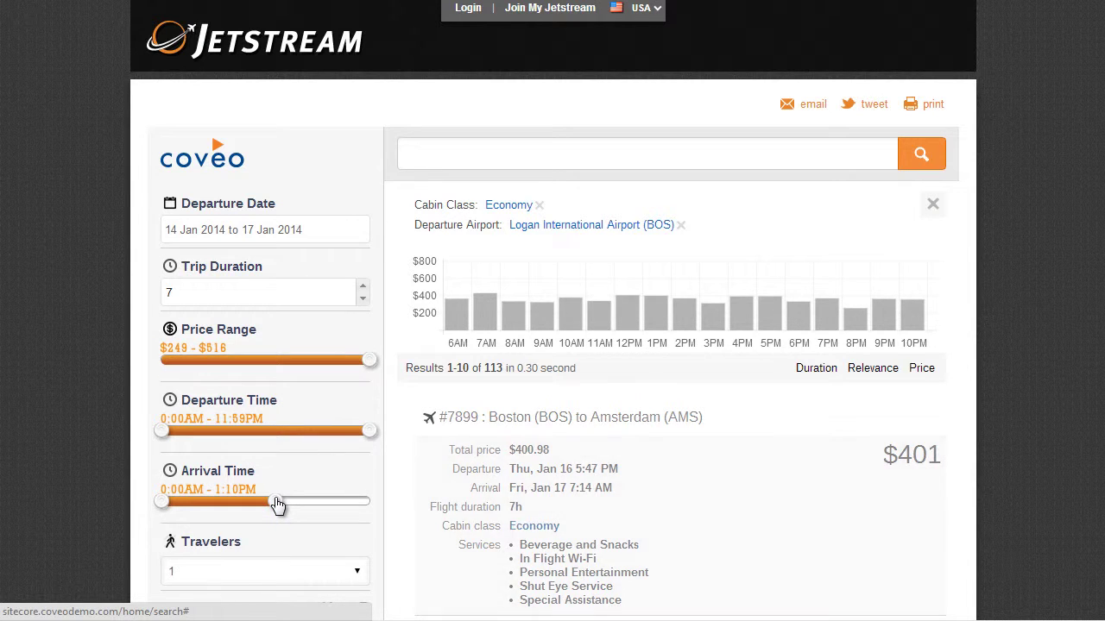
scroll(265, 498, down, 6)
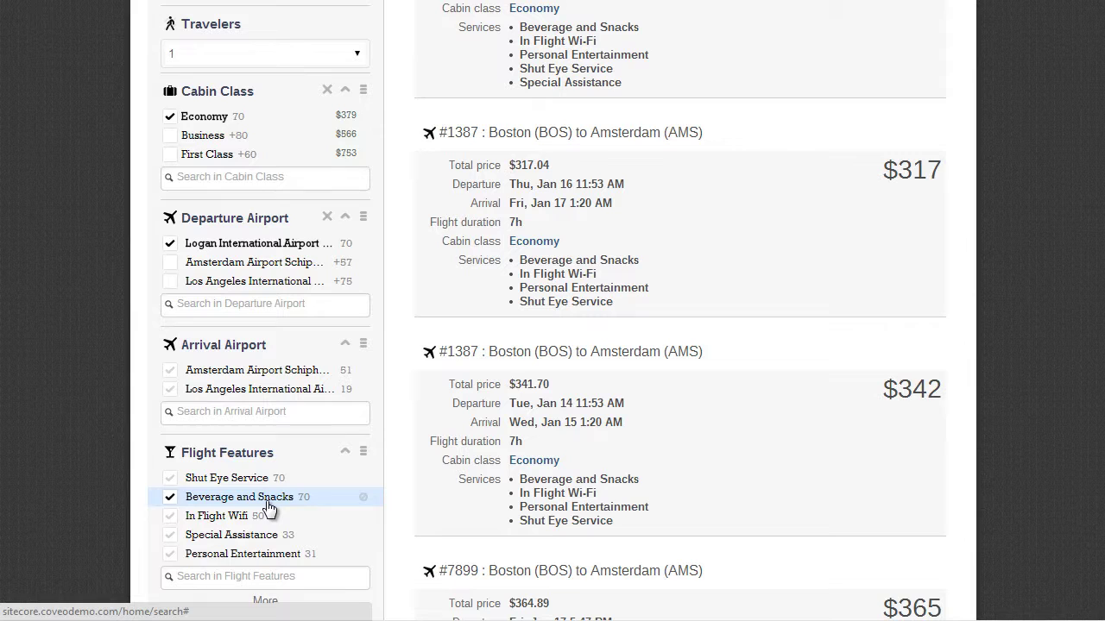
click(176, 396)
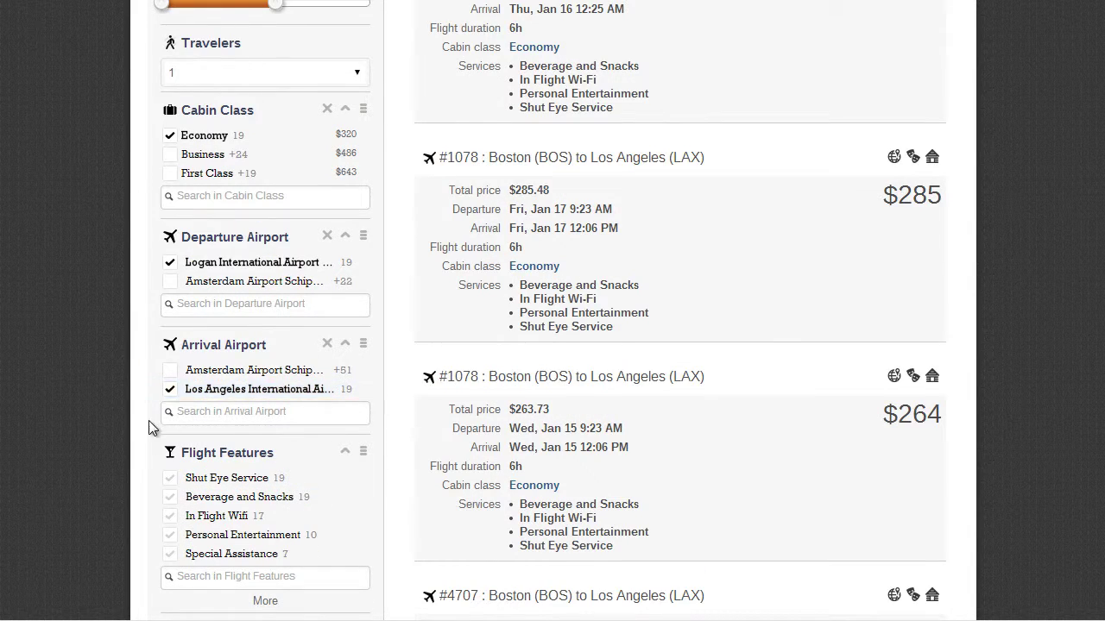
scroll(143, 427, down, 2)
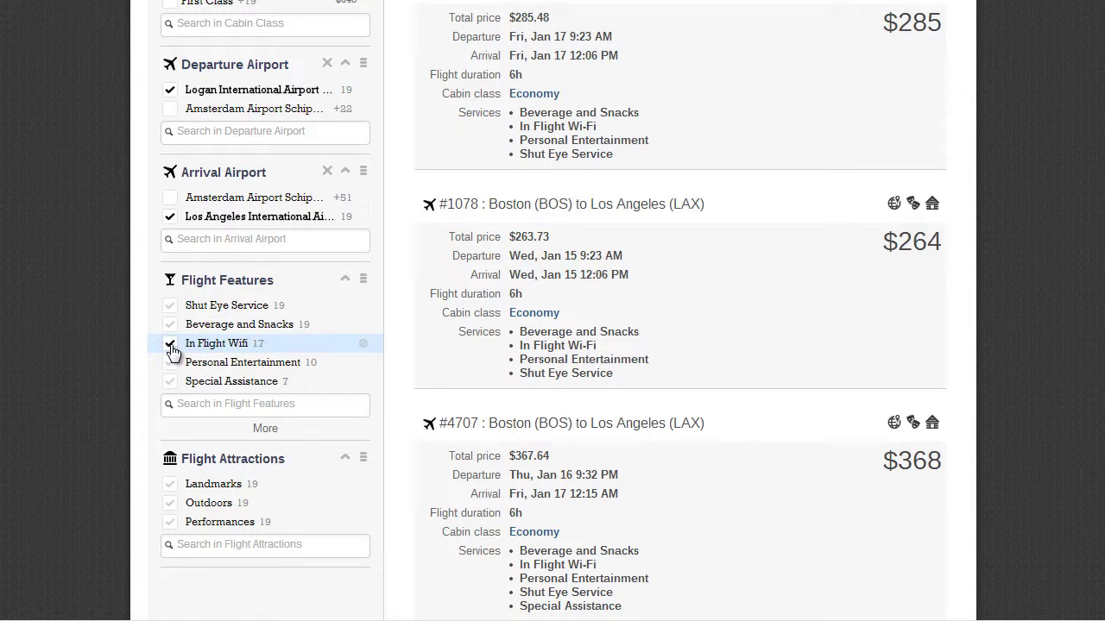
click(171, 346)
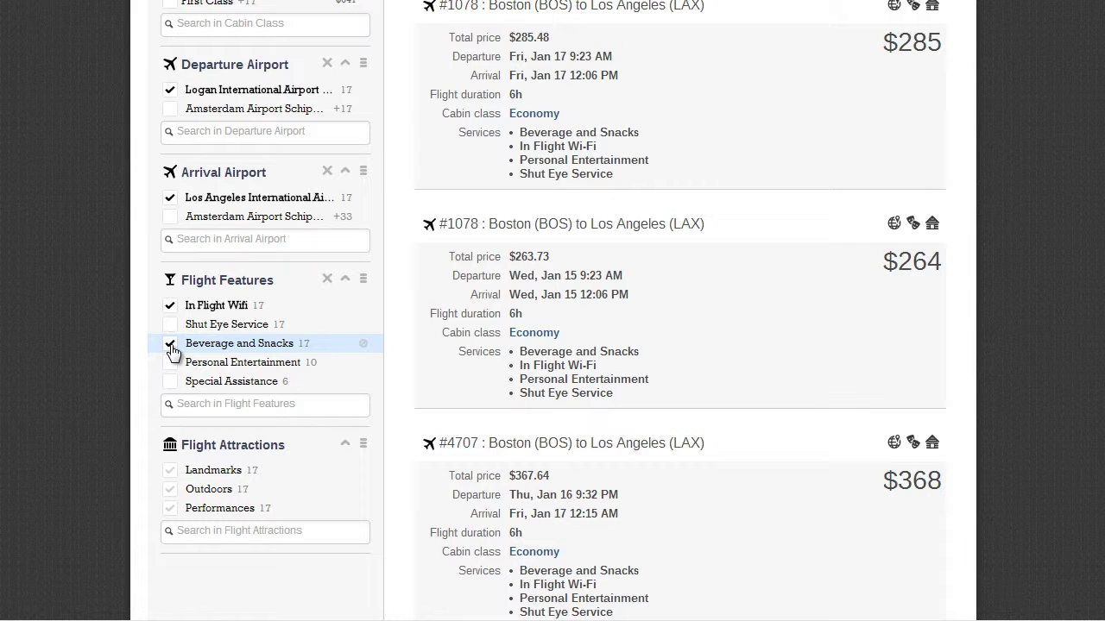
scroll(173, 351, up, 10)
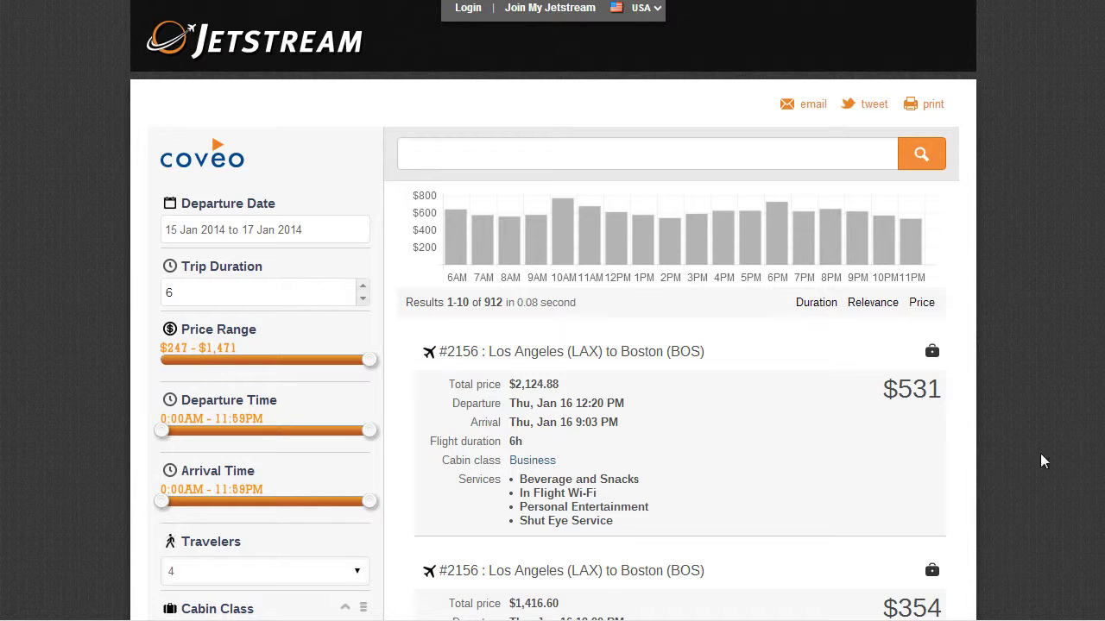
- Use search suggestions to filter to Economy, departing Los Angeles (LAX), arriving Logan (BOS)
click(750, 151)
text(e)
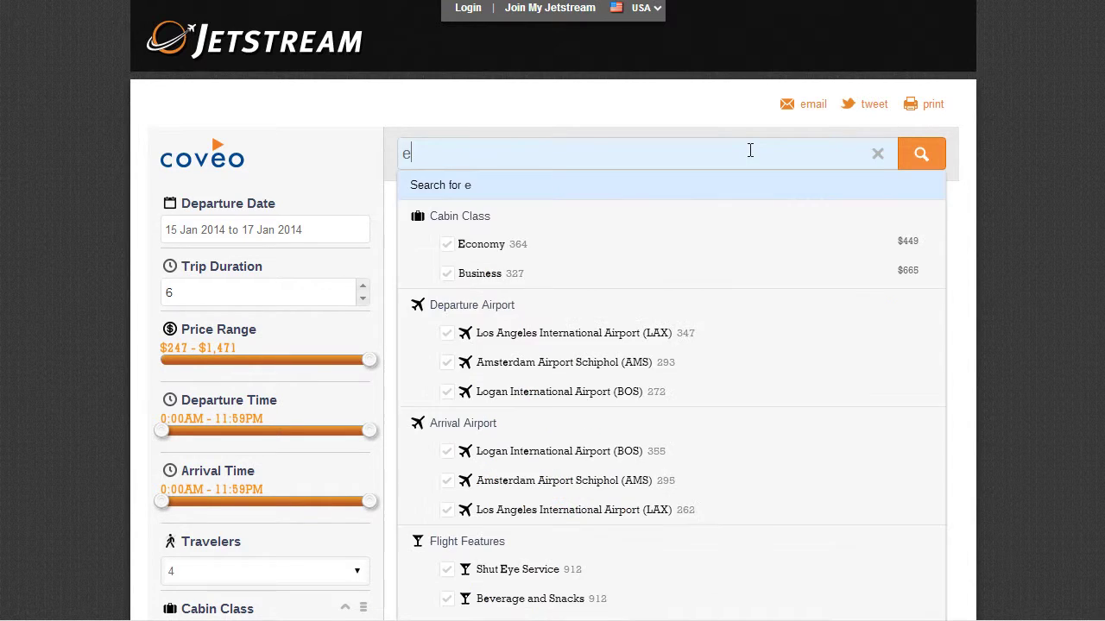
click(626, 247)
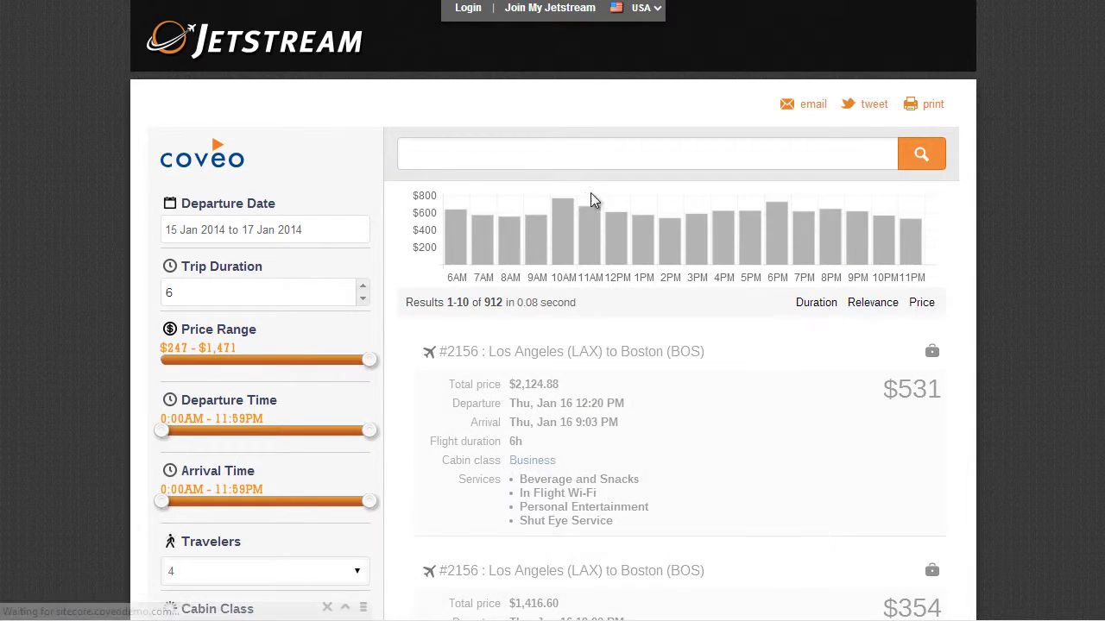
click(576, 146)
text(l)
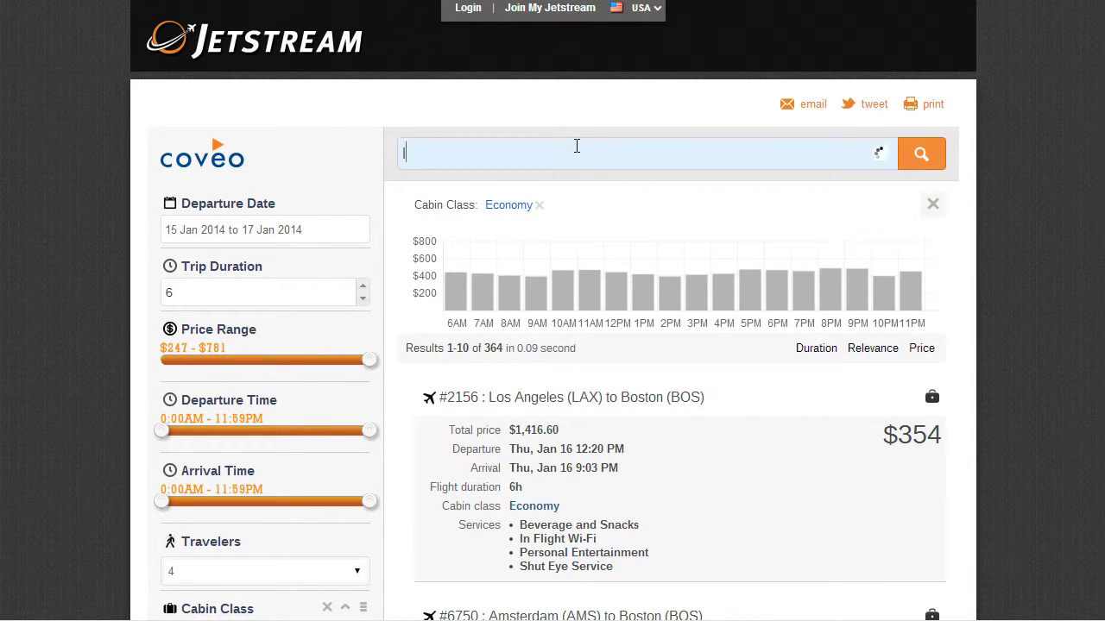
click(546, 300)
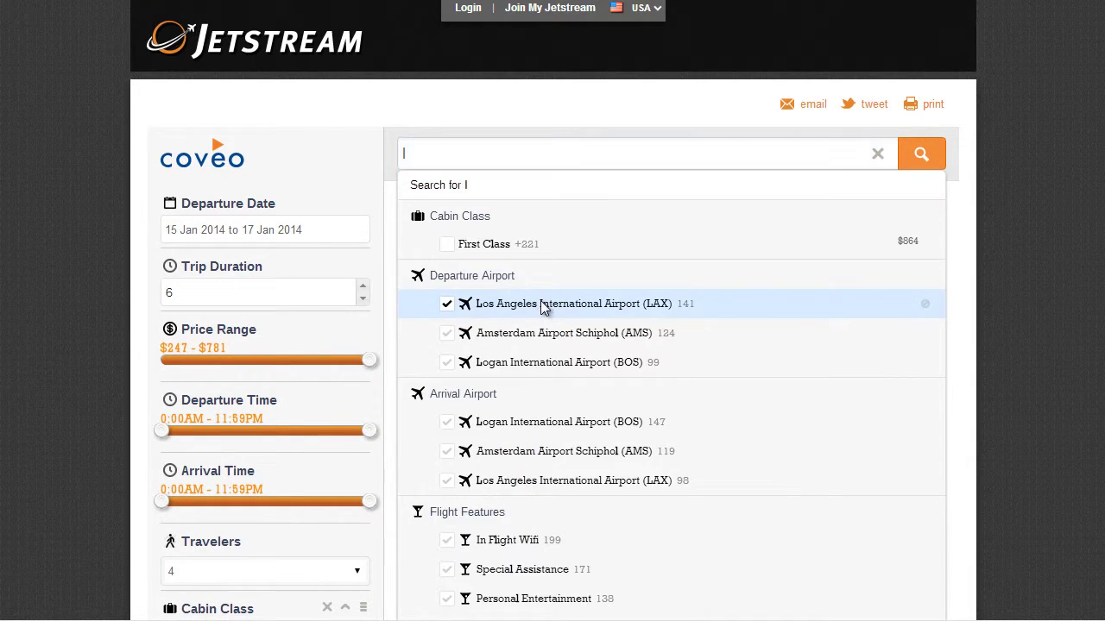
click(528, 156)
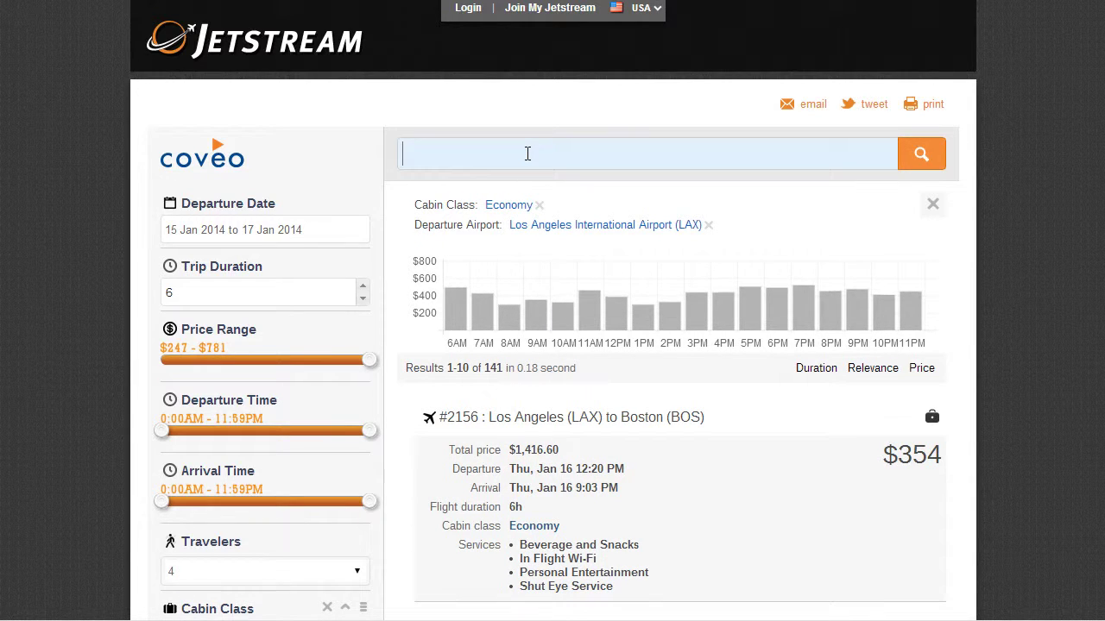
text(l)
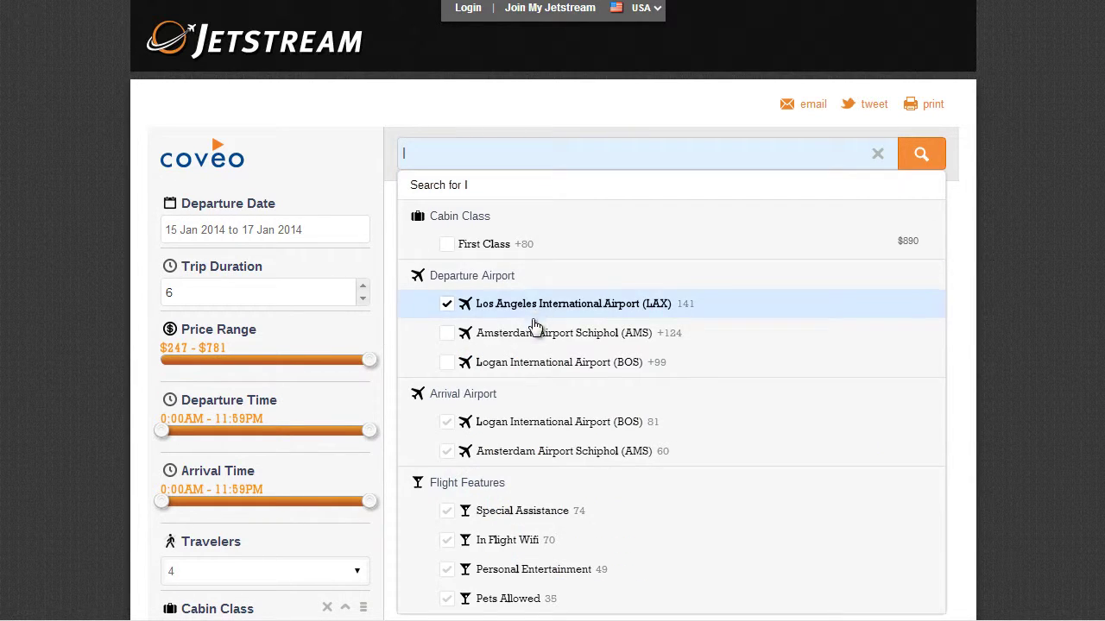
click(538, 432)
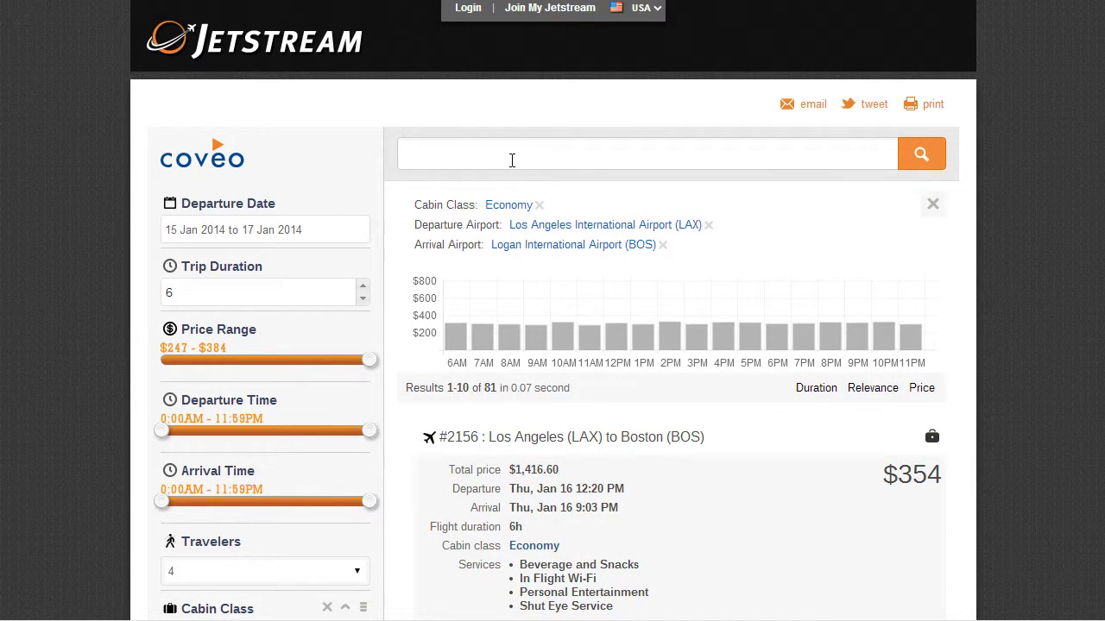
- Add Personal Entertainment, departures from 6:00AM onward, and an earlier latest arrival time
click(512, 160)
text(e)
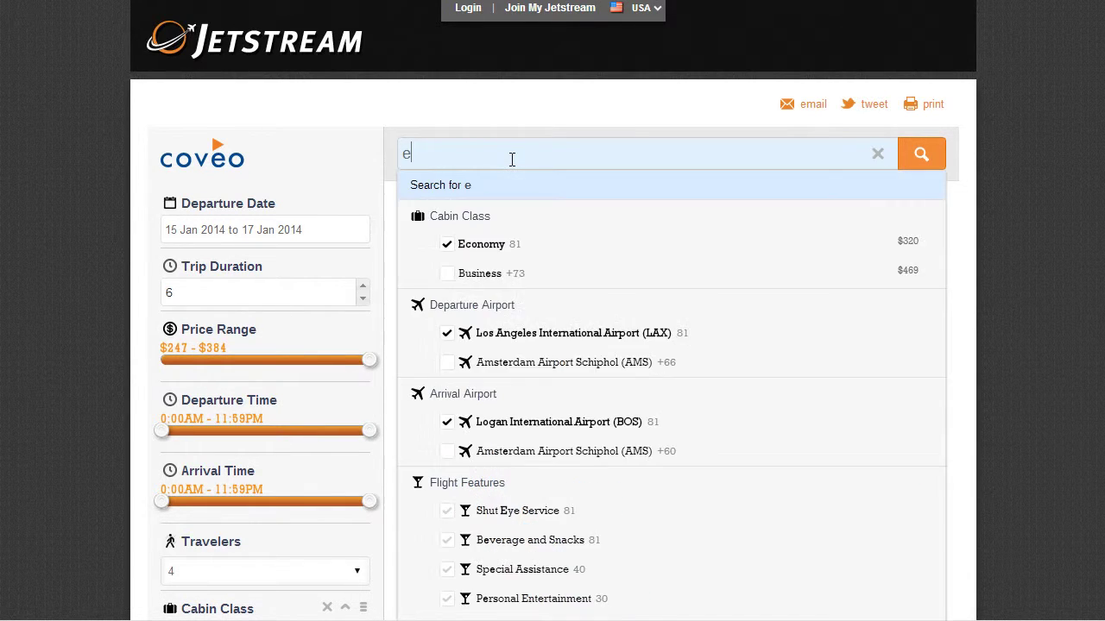
click(506, 599)
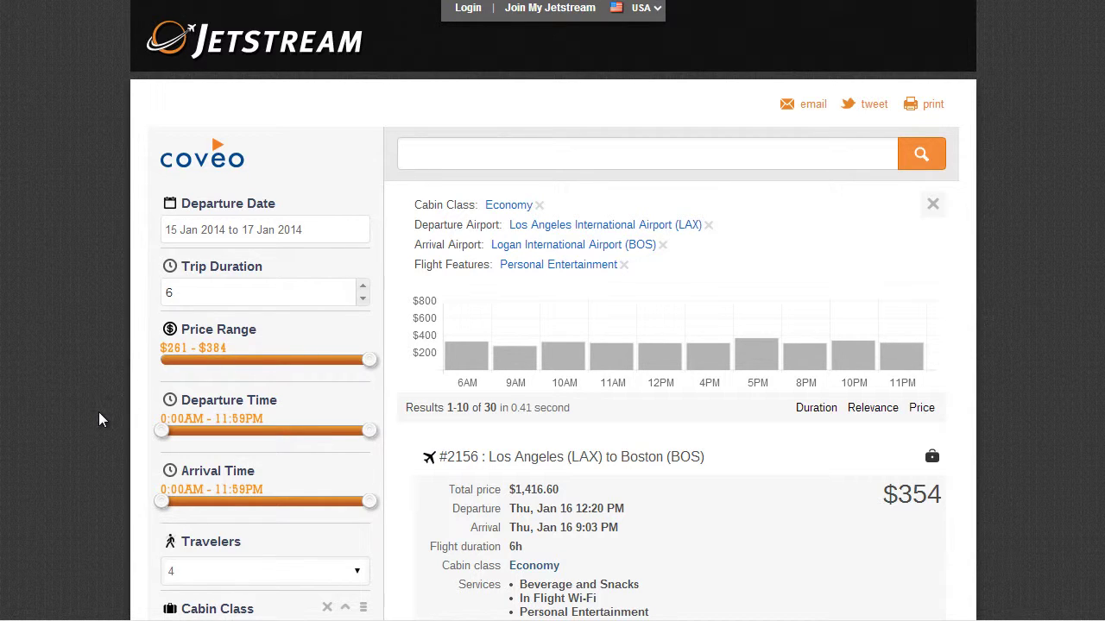
drag(159, 444, 215, 443)
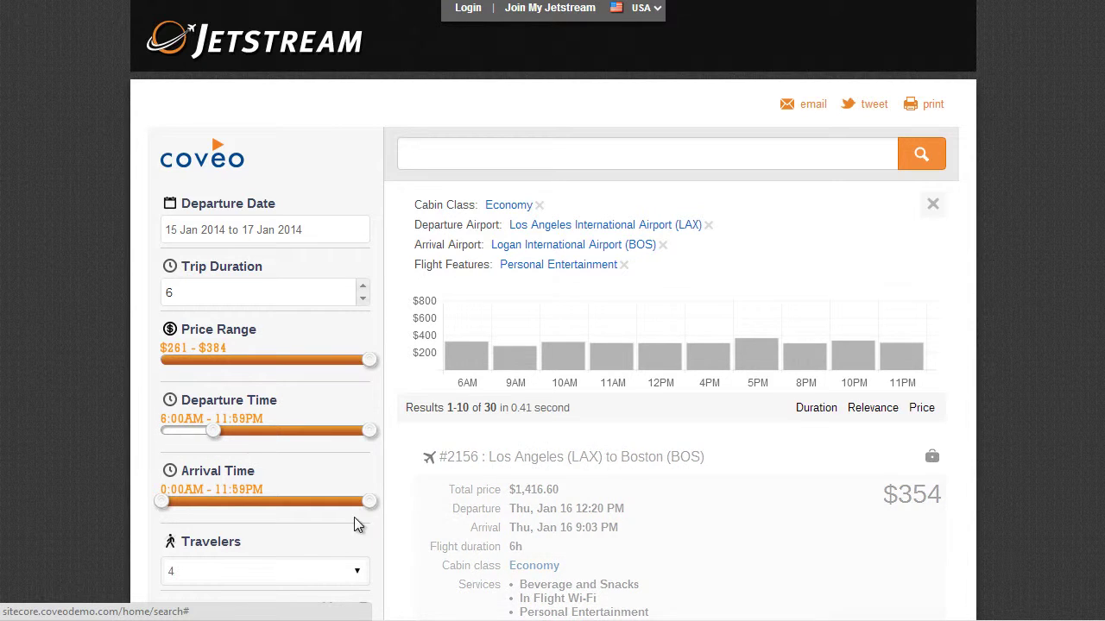
drag(369, 502, 313, 508)
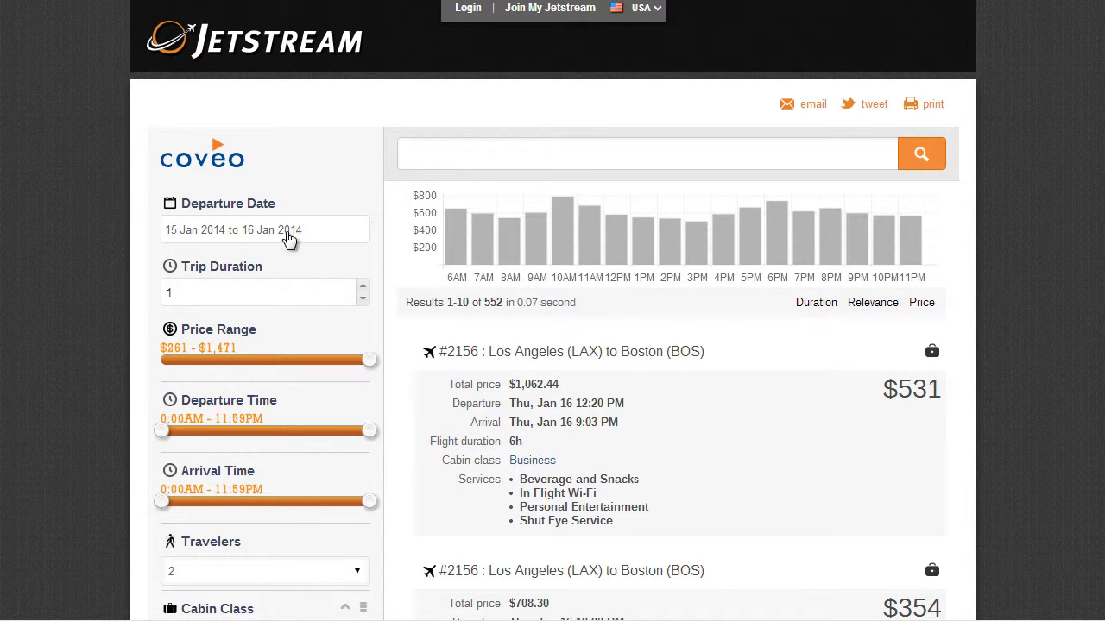
- Set the departure date range to 15–31 Jan 2014
click(210, 240)
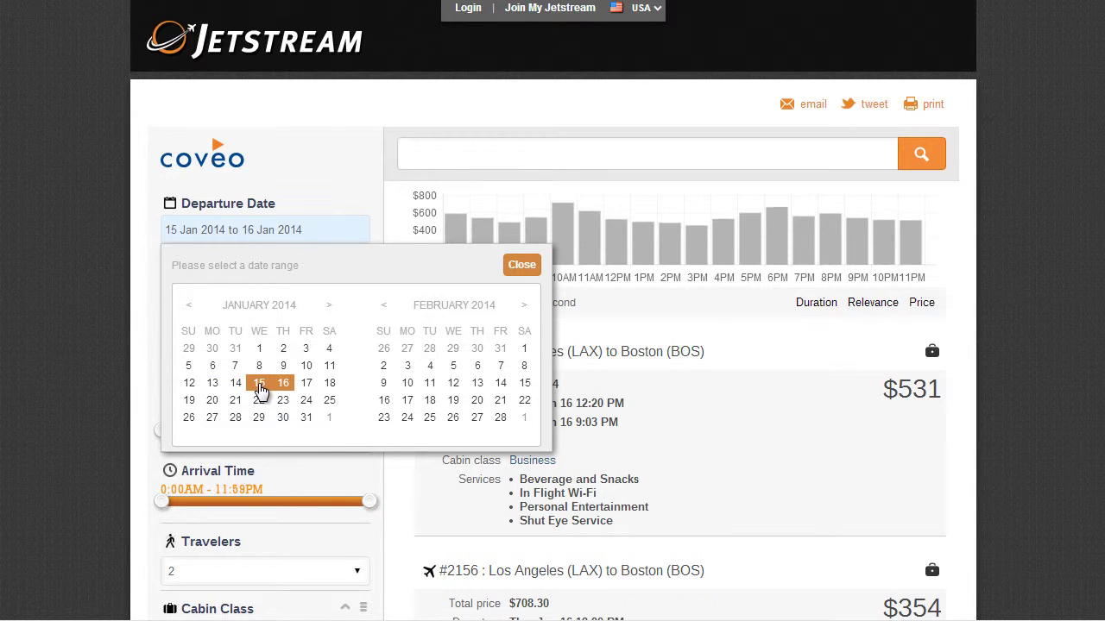
click(261, 384)
click(307, 419)
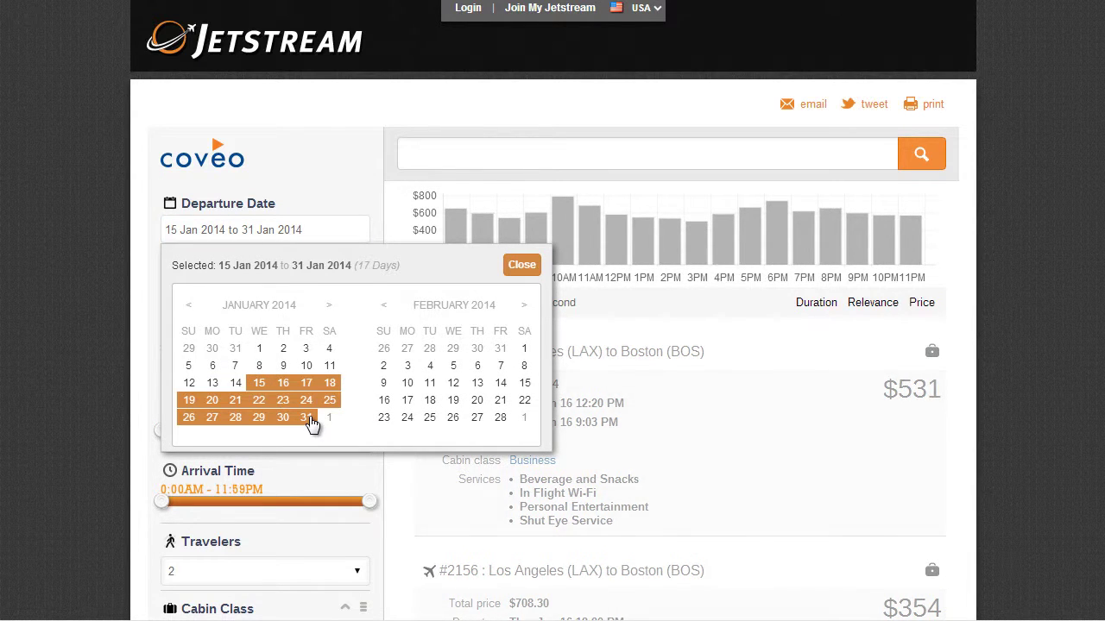
click(527, 271)
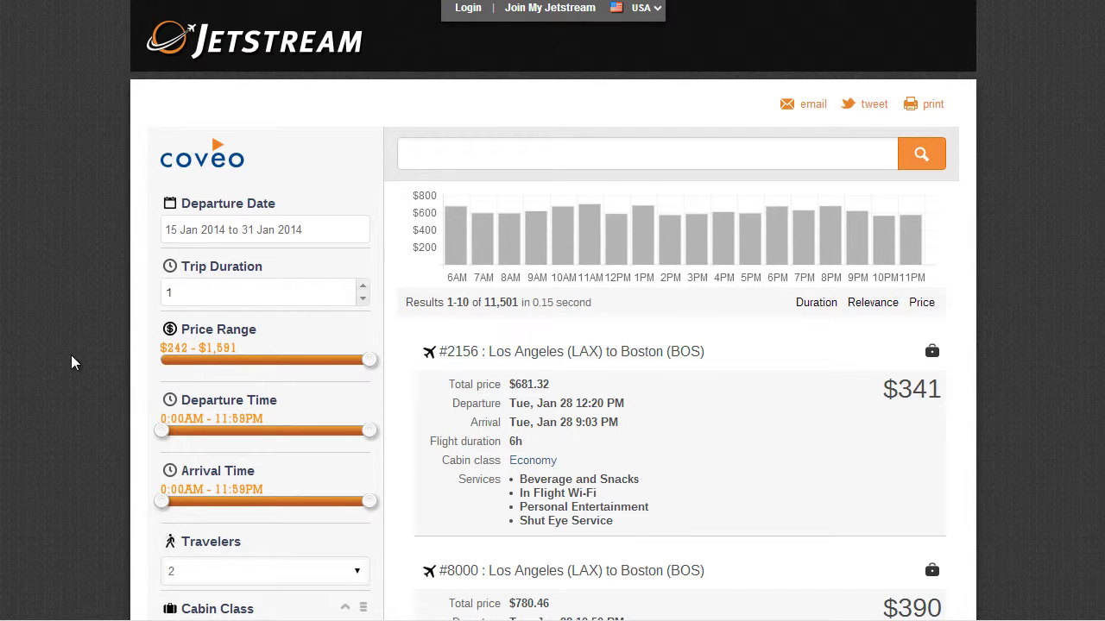
- Keep only flights departing from Los Angeles and arriving at Amsterdam
scroll(74, 362, down, 6)
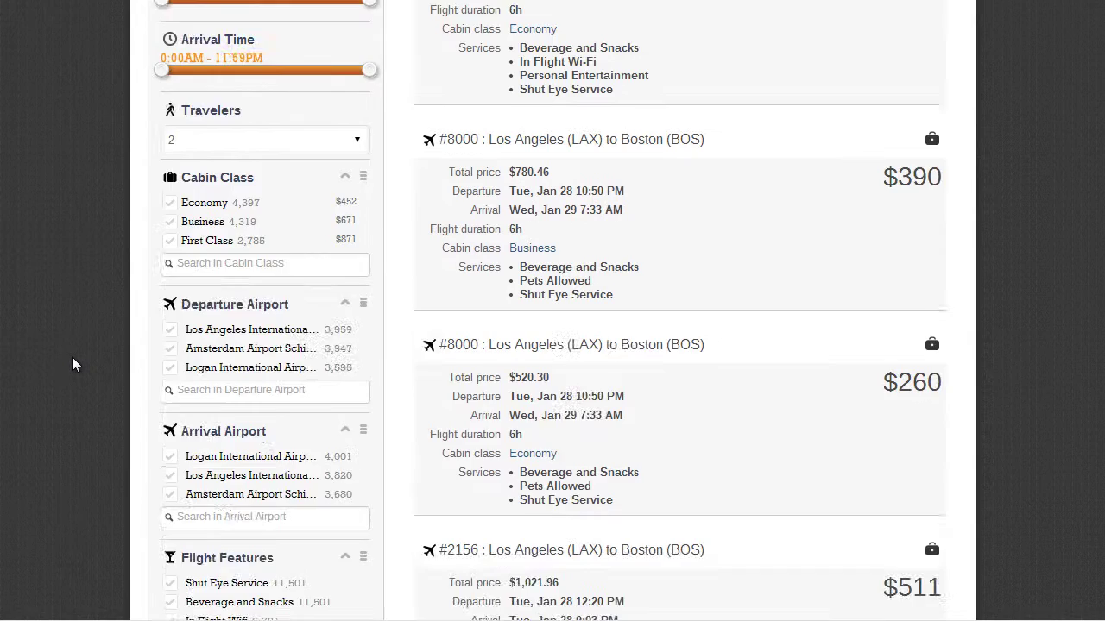
scroll(74, 366, down, 1)
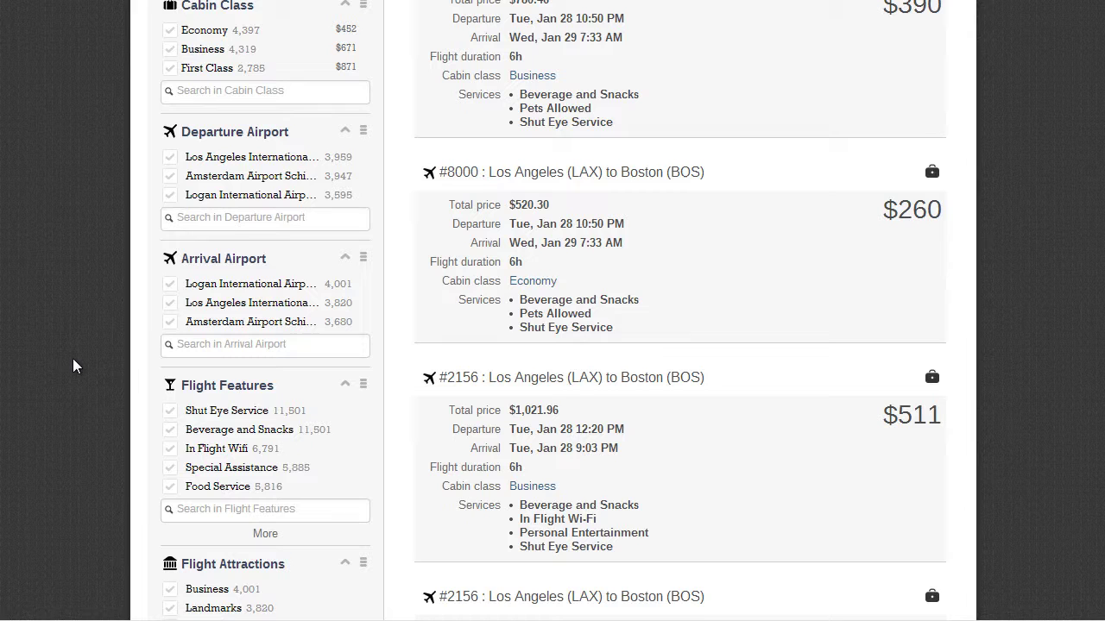
scroll(76, 364, down, 1)
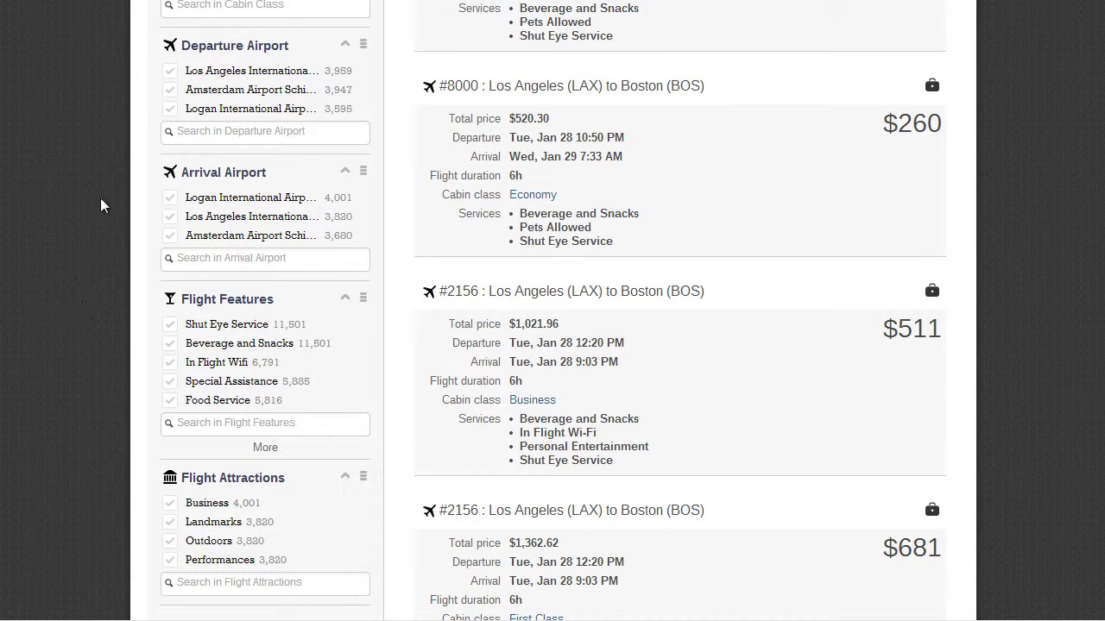
click(169, 76)
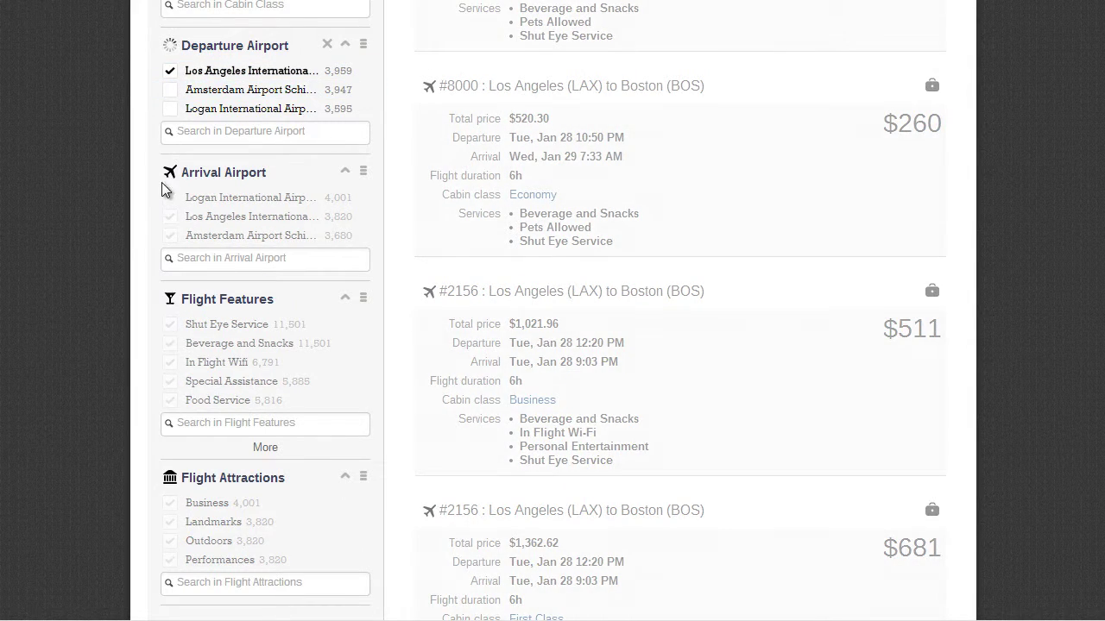
click(170, 218)
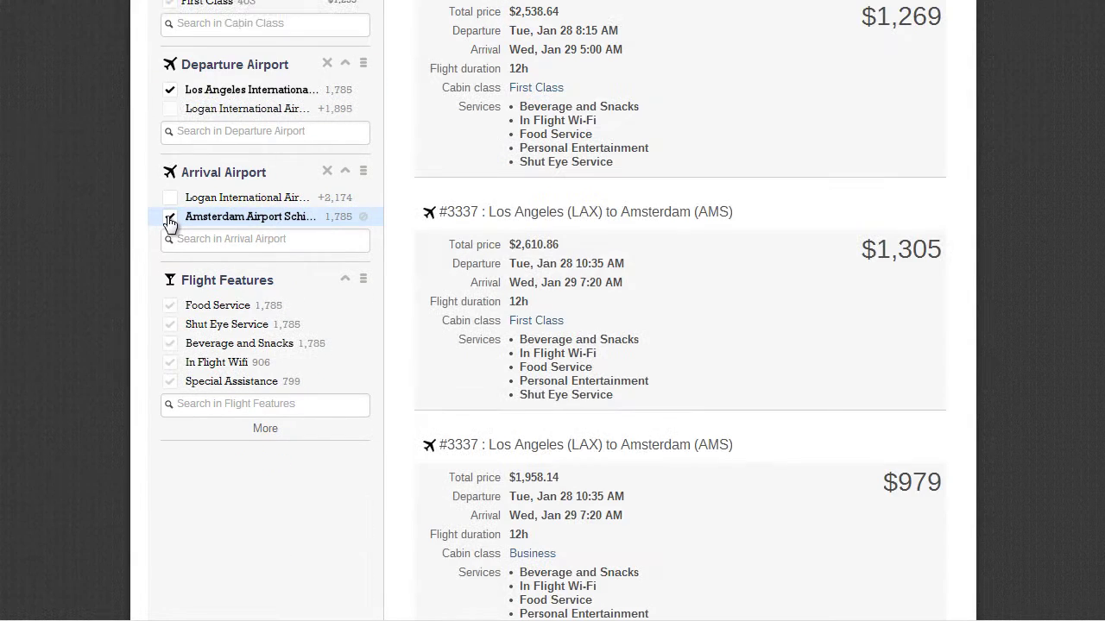
- Search 'f' in Flight Features and filter to In Flight Wifi and Personal Entertainment
click(239, 406)
text(f)
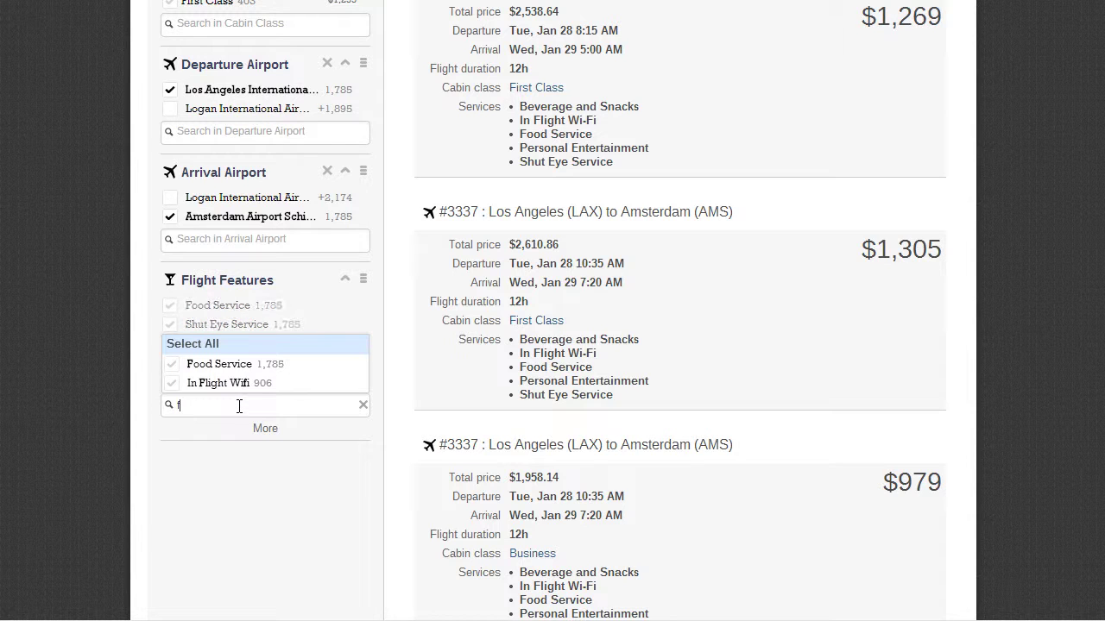
click(233, 386)
click(232, 388)
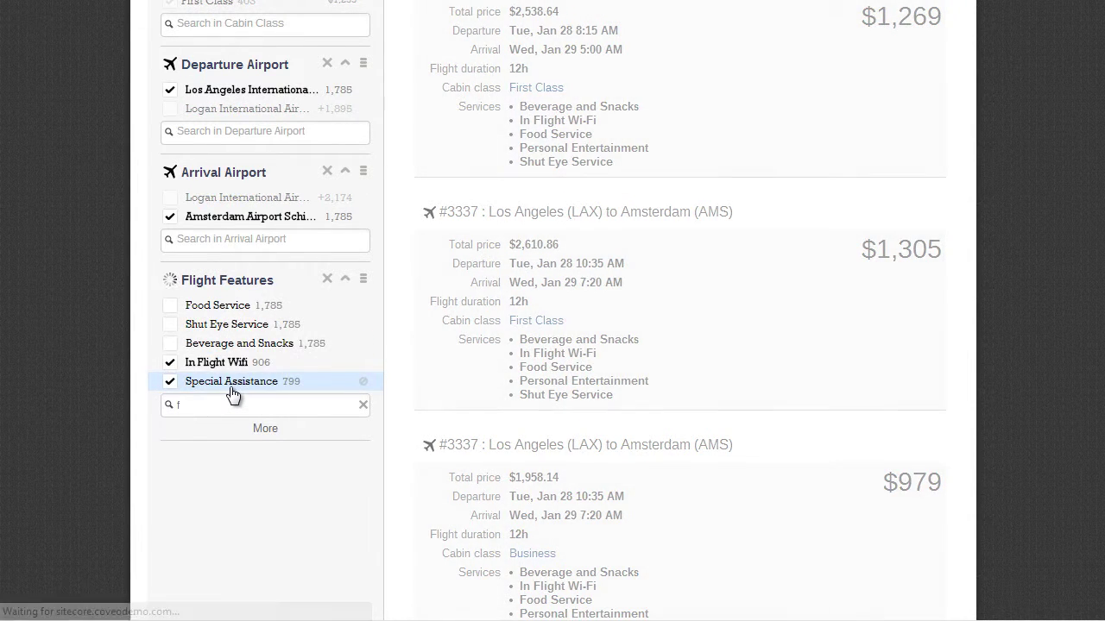
click(222, 383)
click(212, 326)
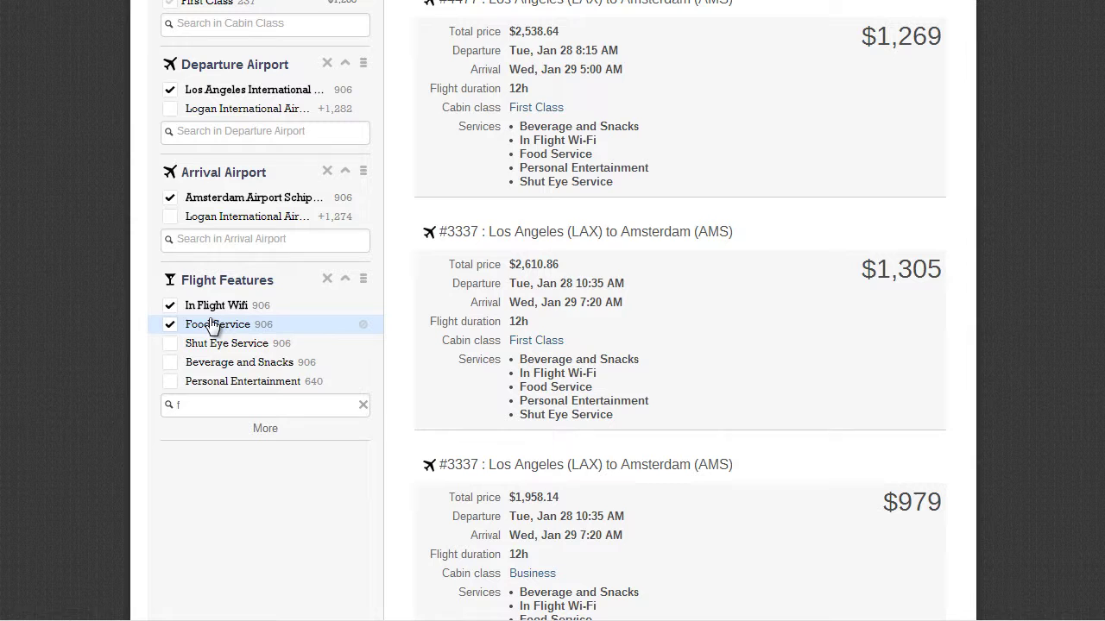
click(213, 326)
click(341, 362)
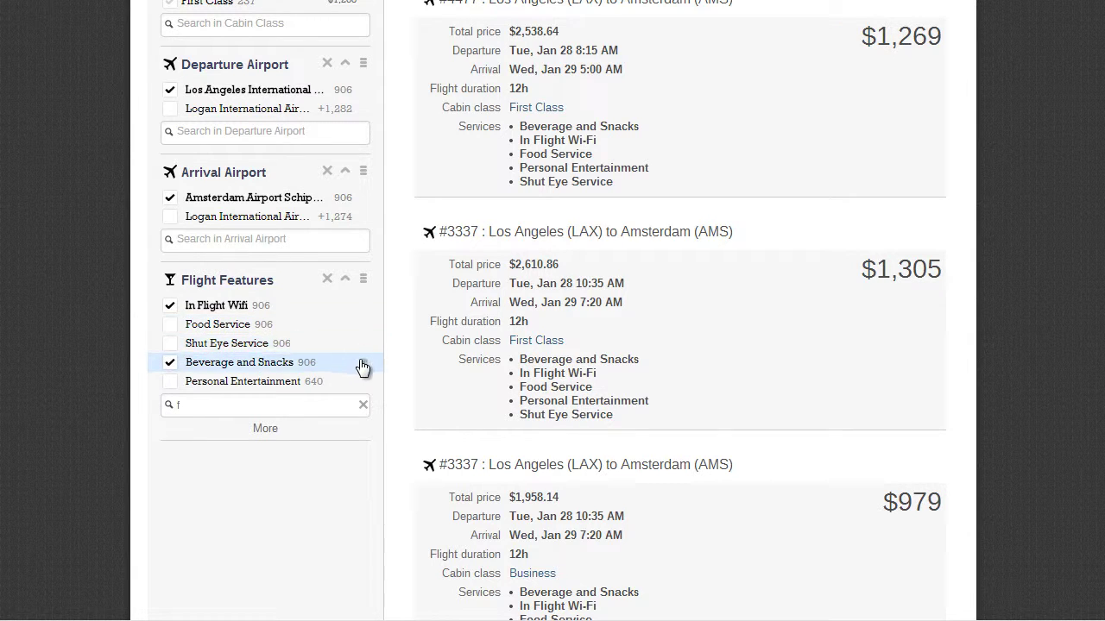
click(366, 382)
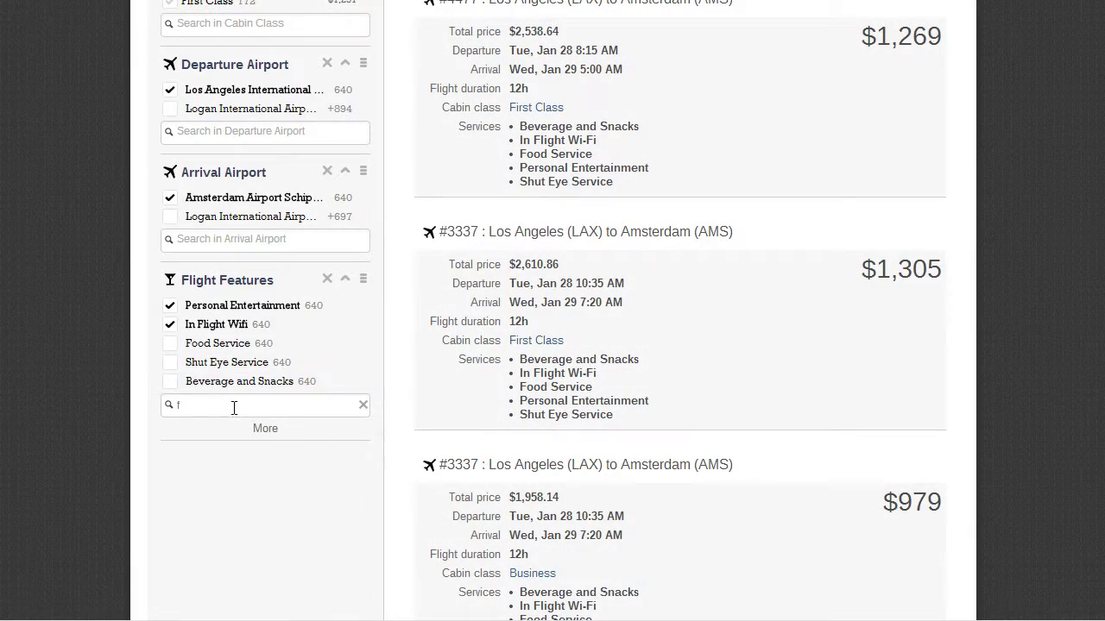
click(362, 405)
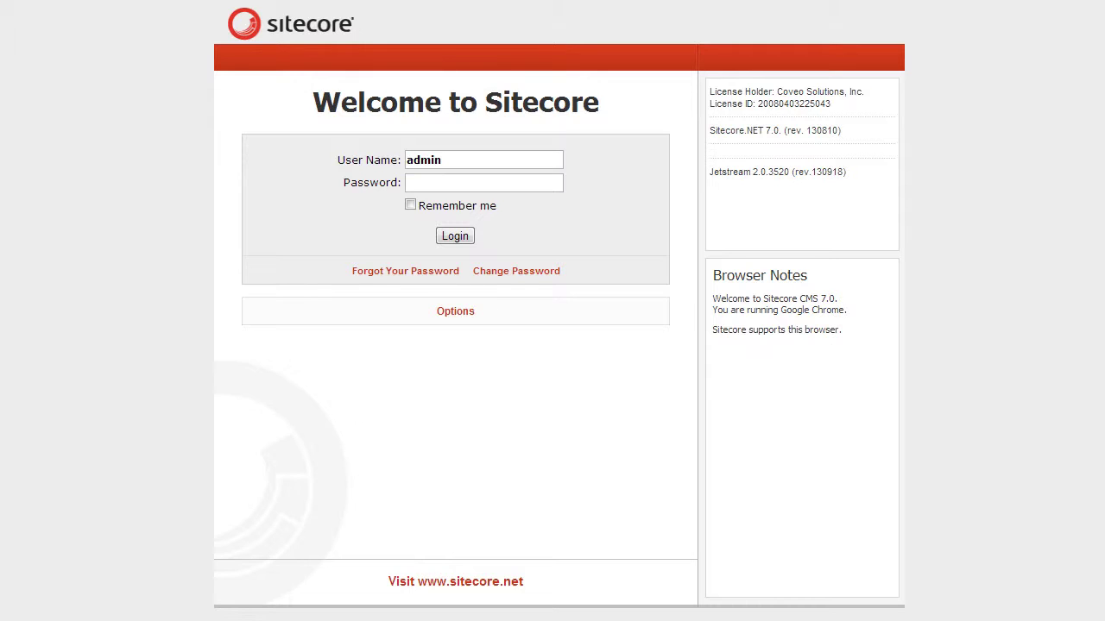
- Enter the account password and log in to Sitecore
click(456, 183)
text(b)
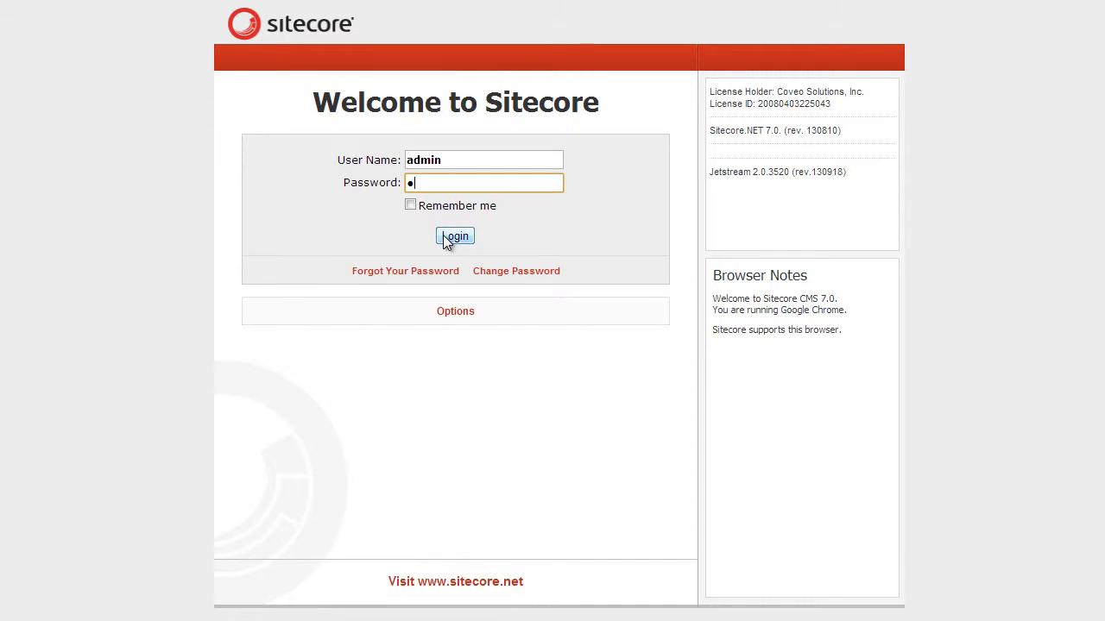
click(446, 240)
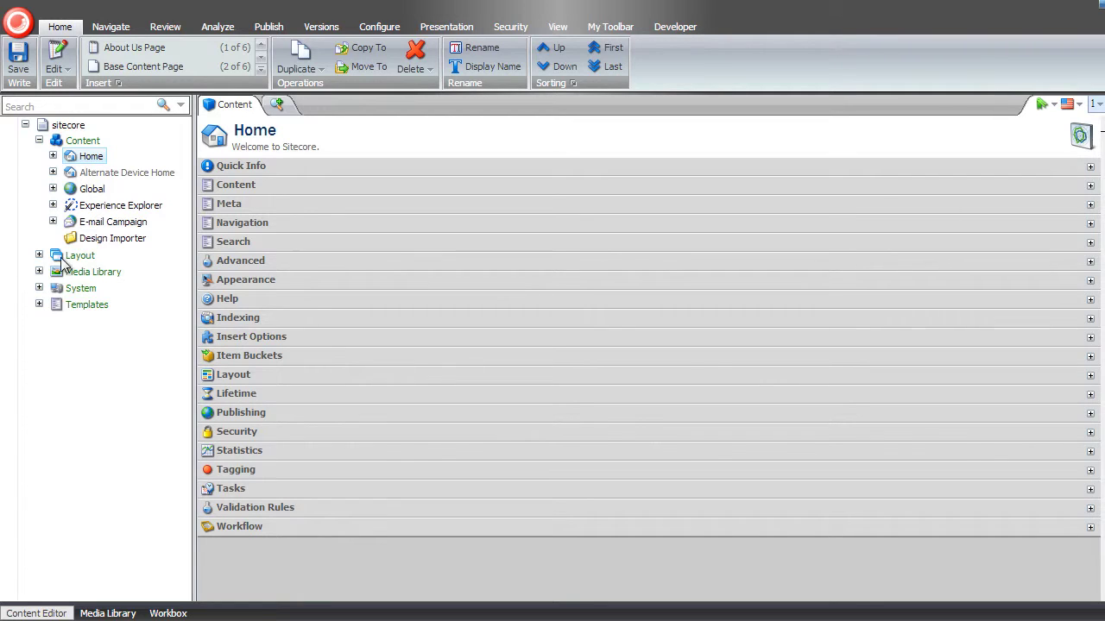
- Insert a Coveo Search Page under Home and name it 'Demo Search Page'
right_click(86, 158)
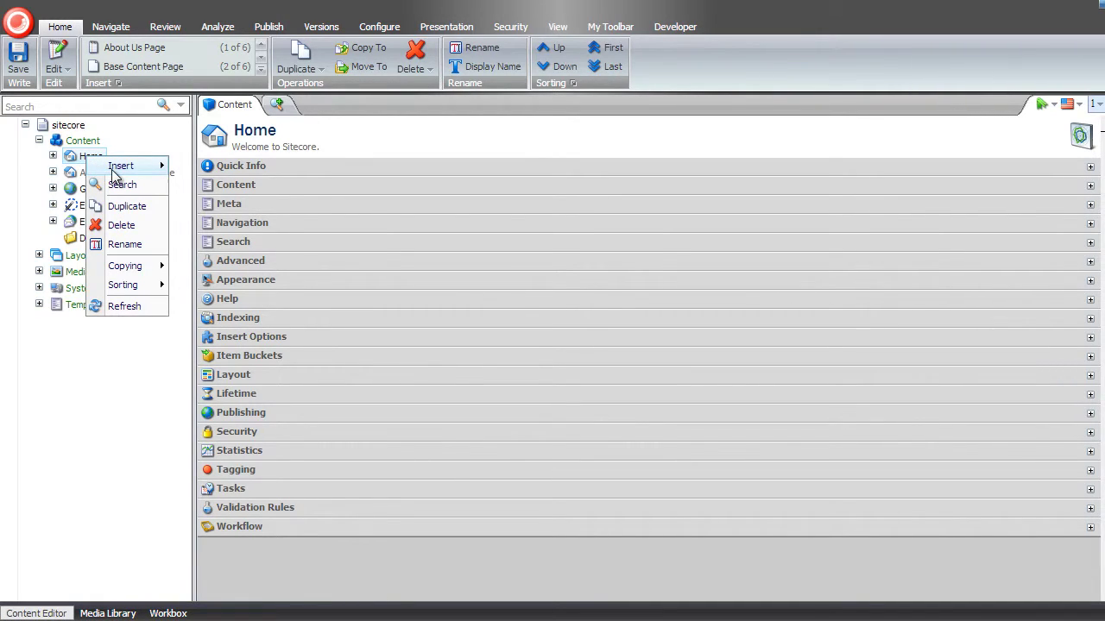
mouse_move(117, 171)
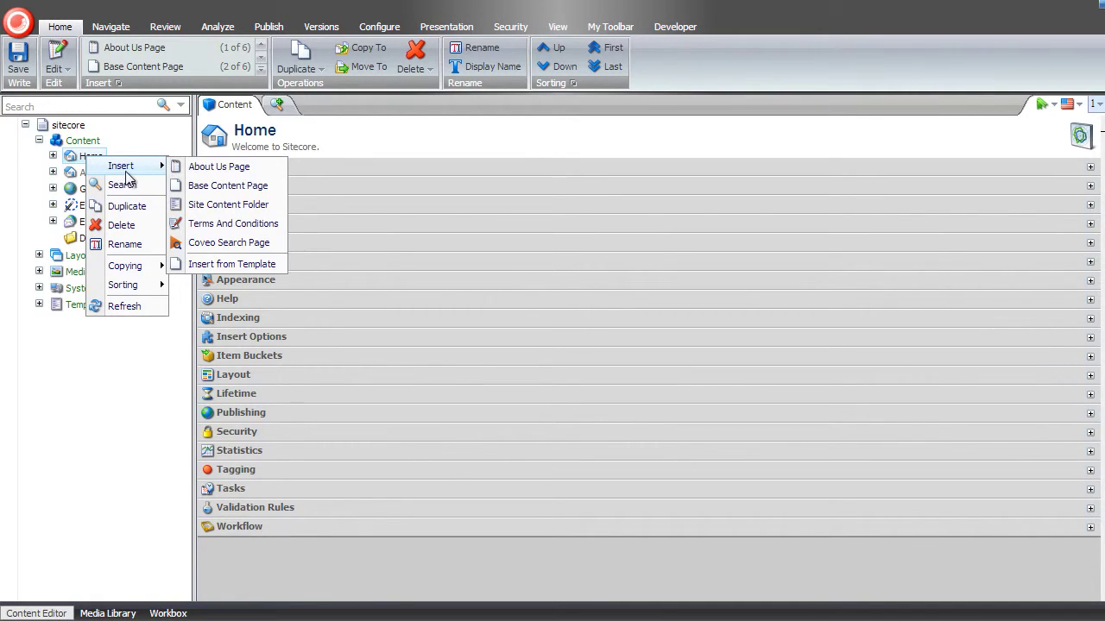
click(239, 251)
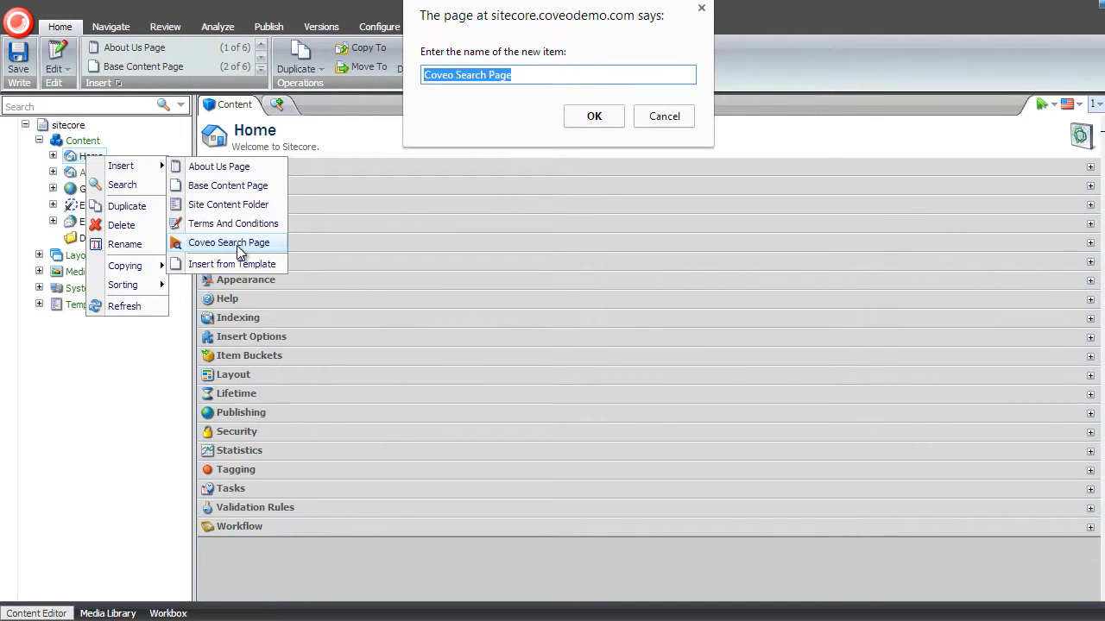
double_click(439, 76)
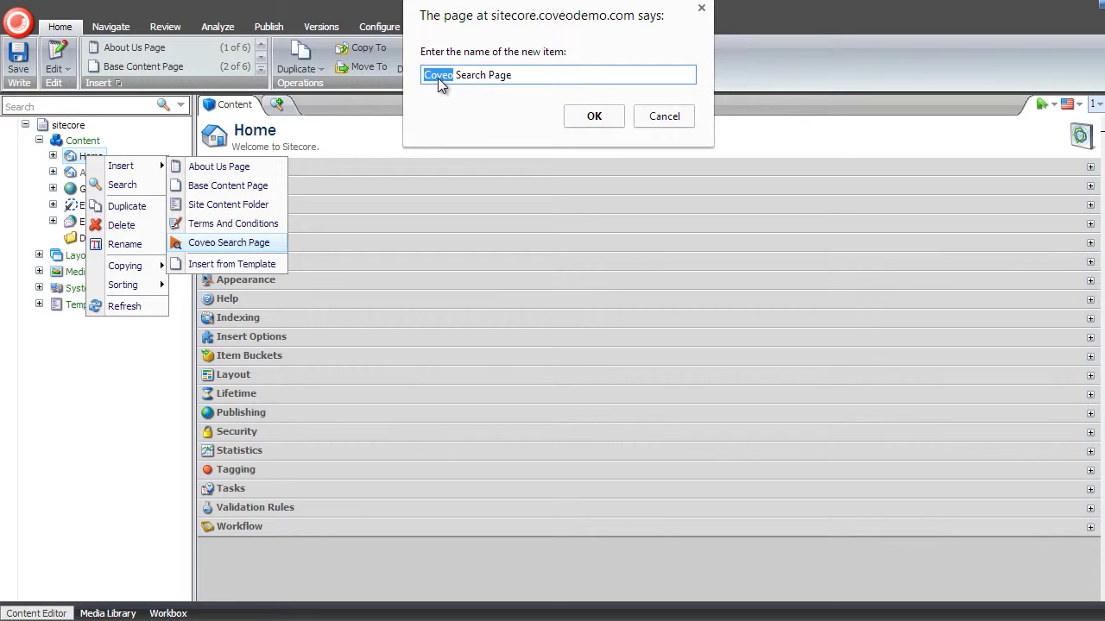
text(Demo)
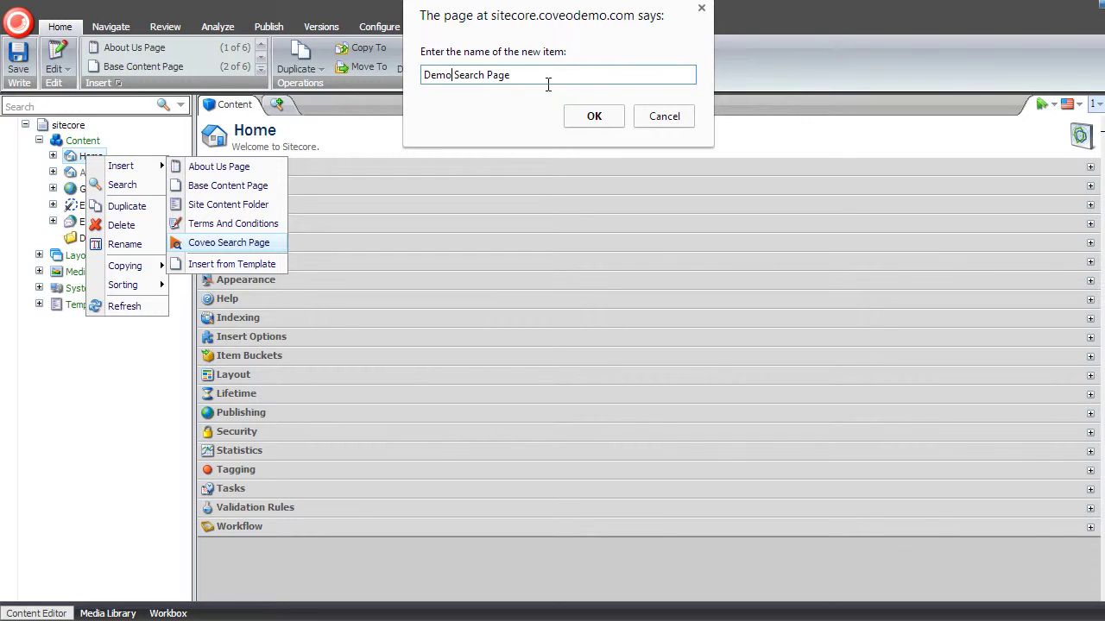
click(598, 116)
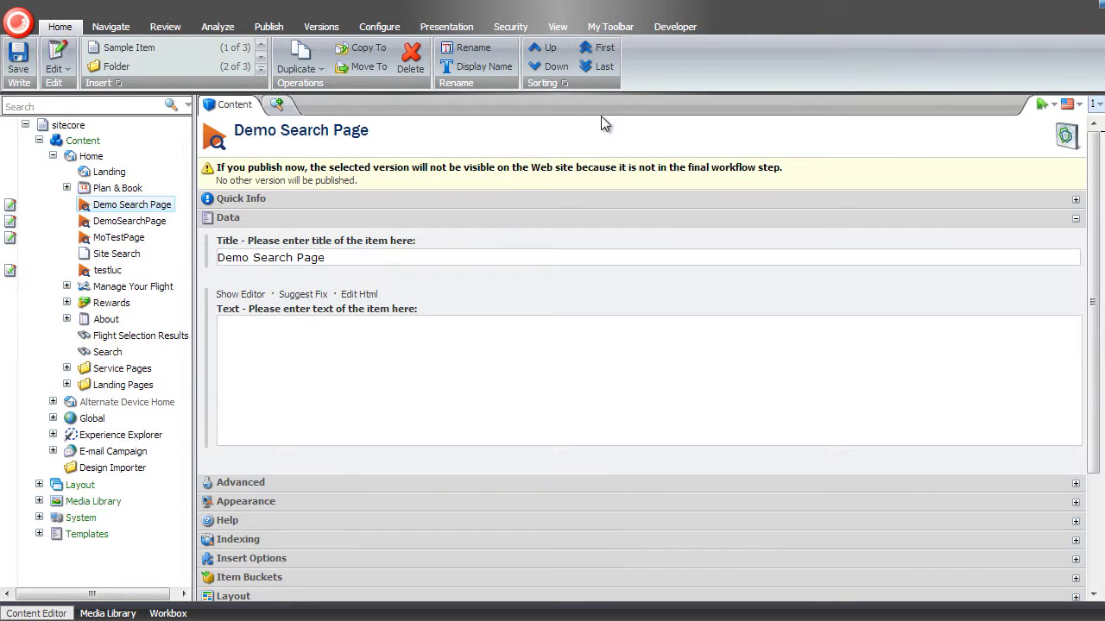
- Open the Publish ribbon to launch Demo Search Page in the Page Editor
click(274, 31)
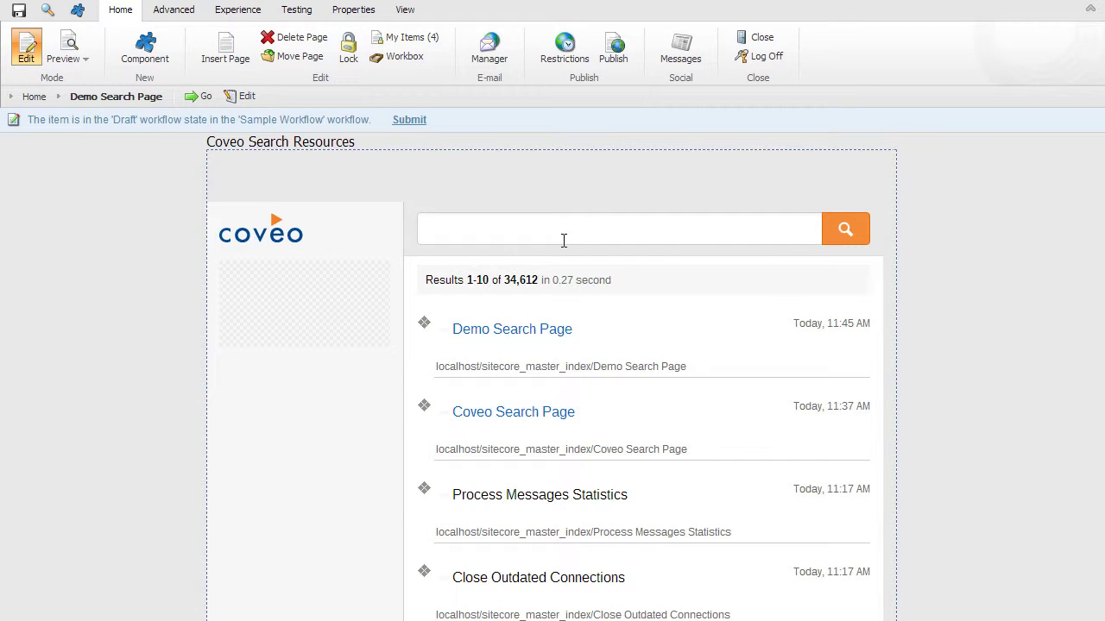
- Open the Coveo Search component's properties and launch its expression rules editor
click(585, 199)
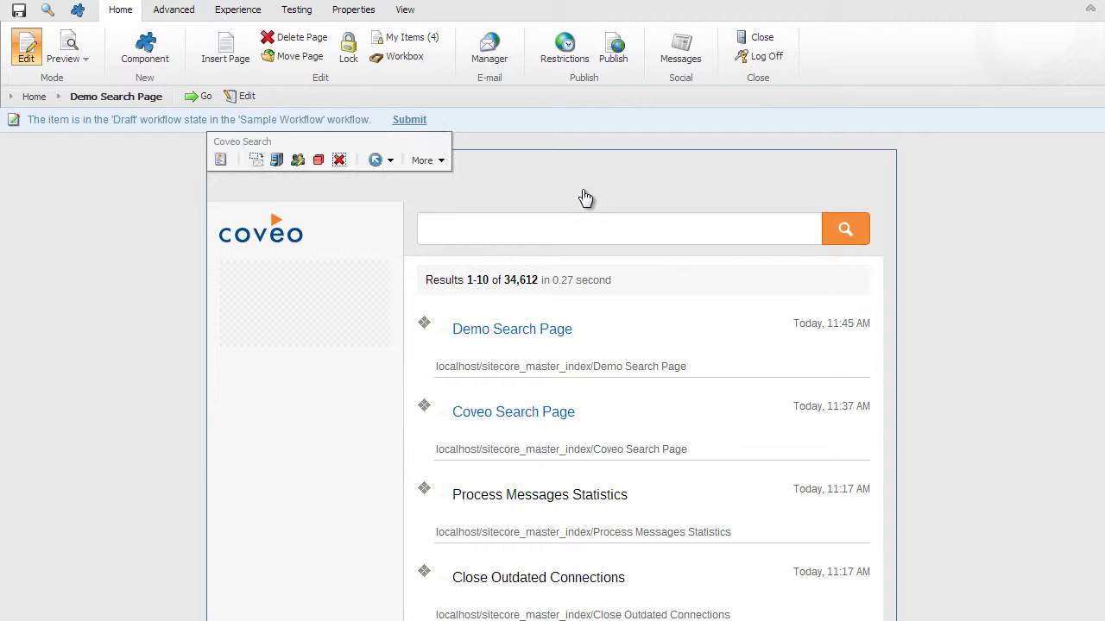
click(221, 163)
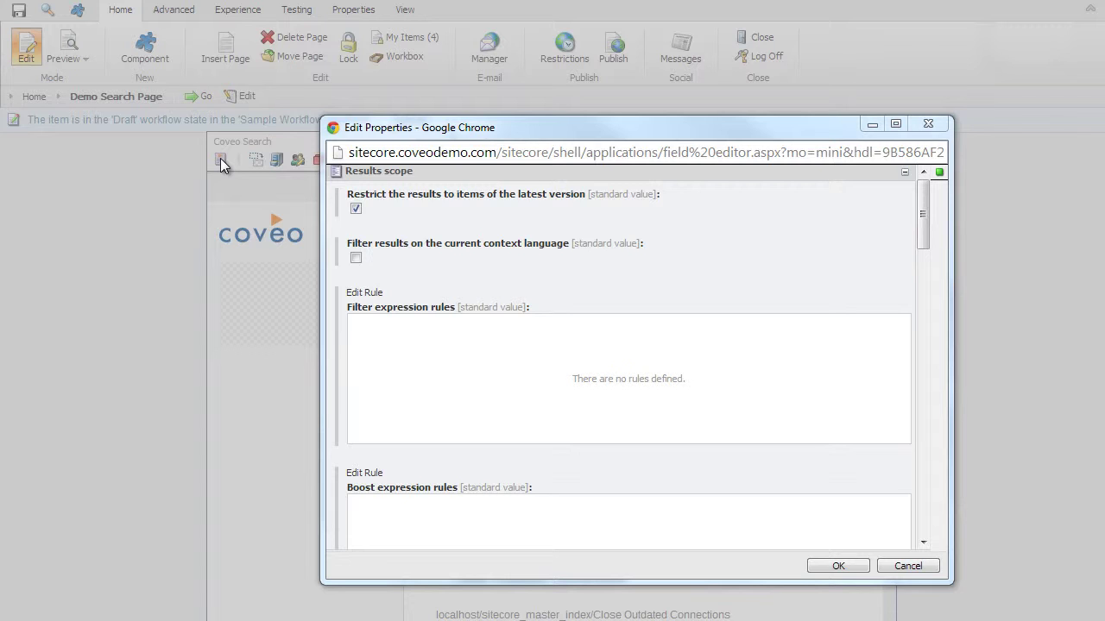
click(367, 299)
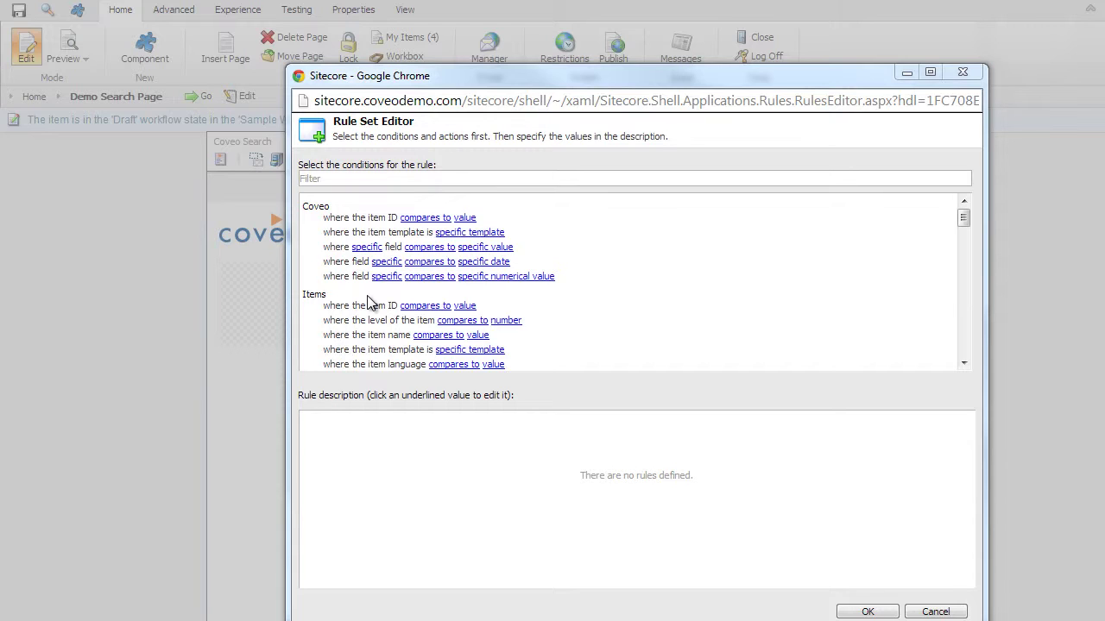
- Add a rule where the item template is Jetstream > Flights > Flight, and confirm it
click(416, 235)
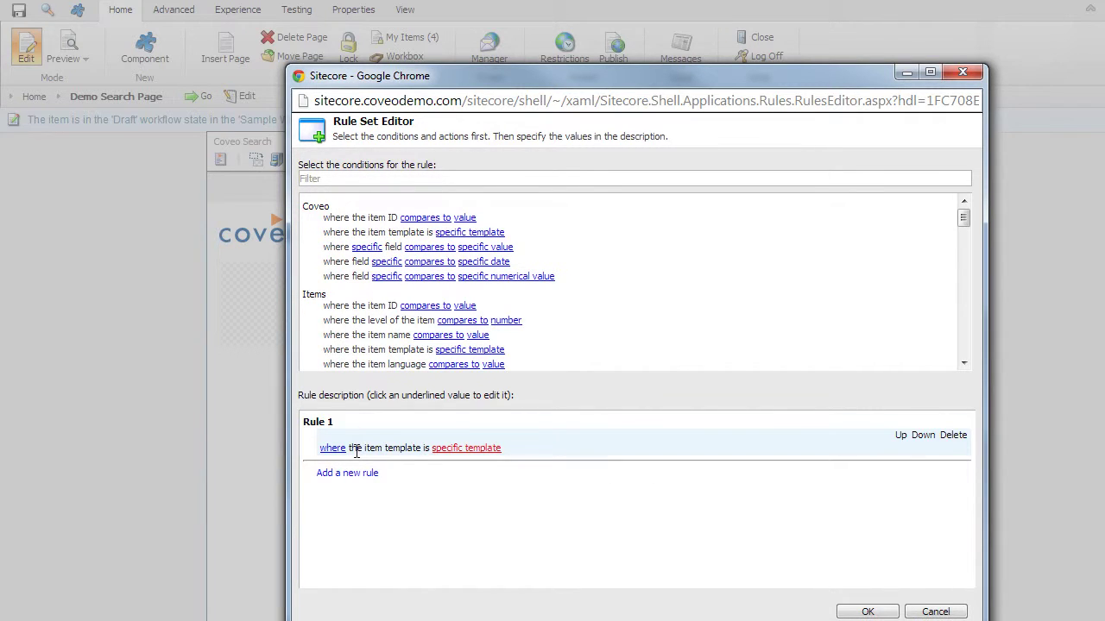
click(457, 448)
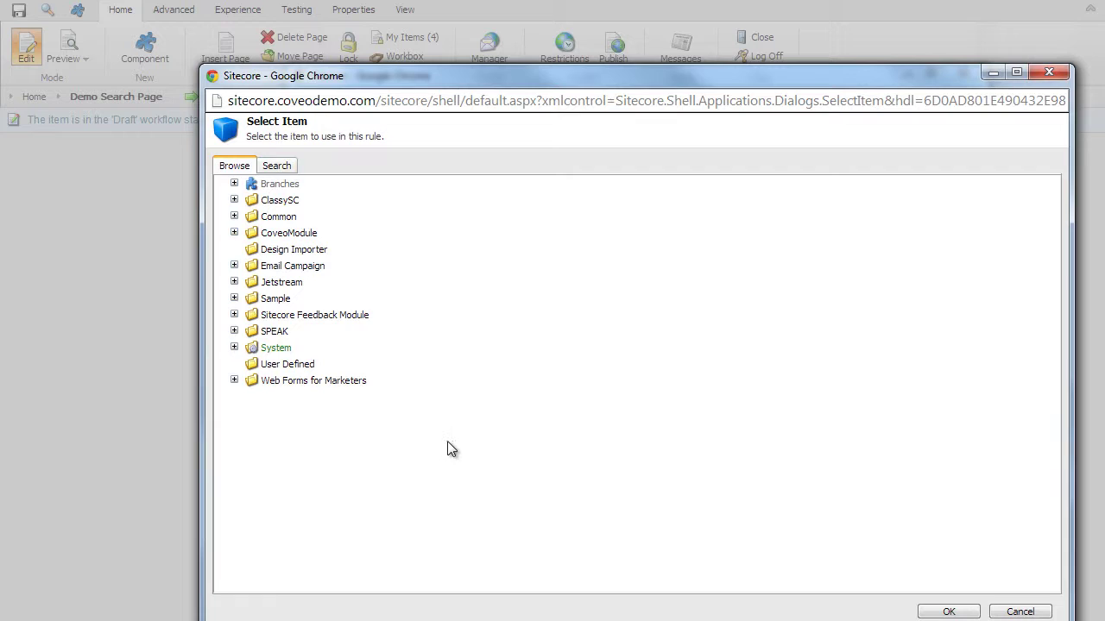
click(234, 283)
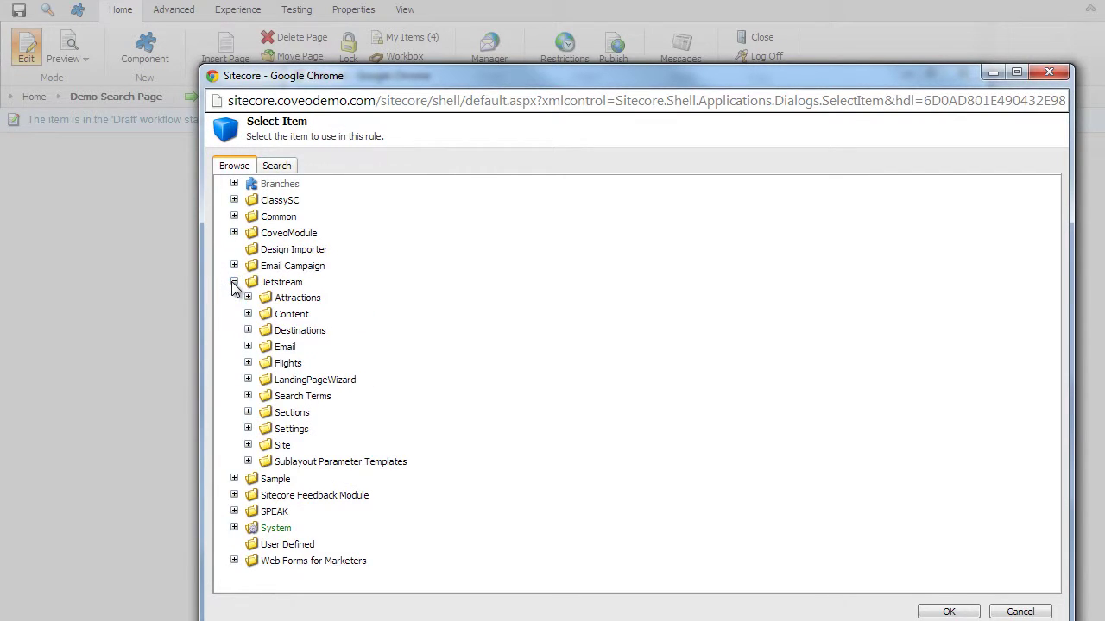
click(247, 363)
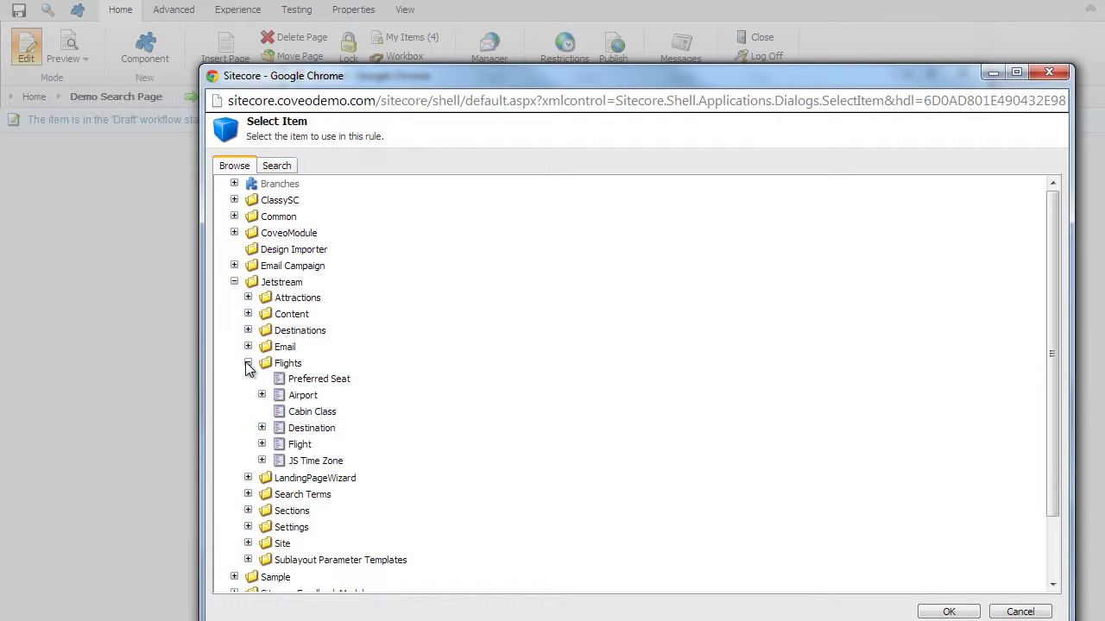
click(298, 447)
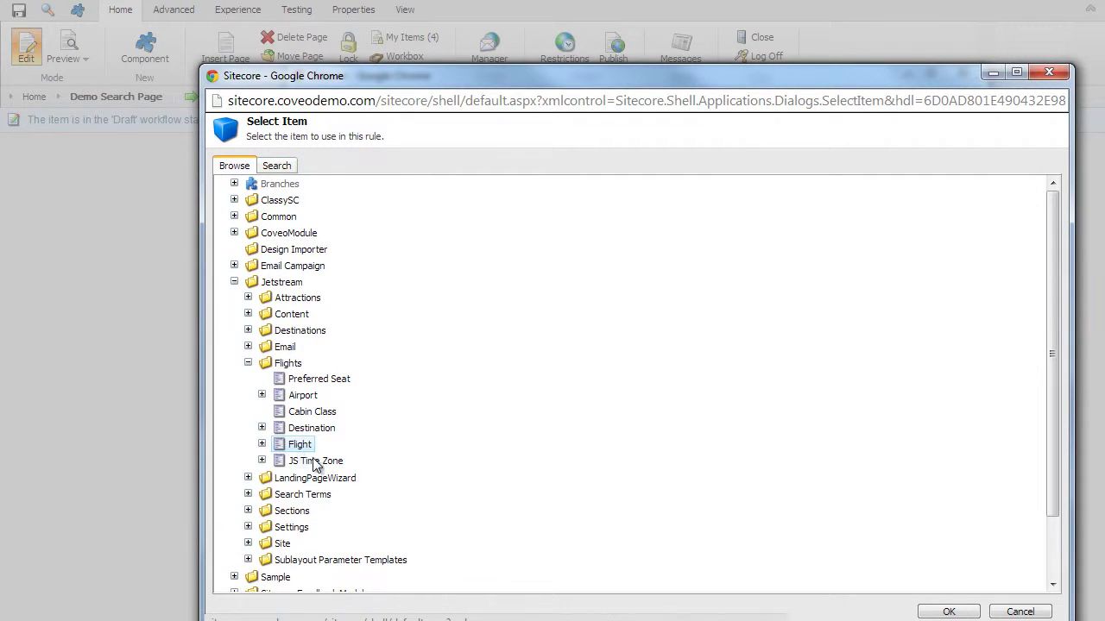
click(938, 613)
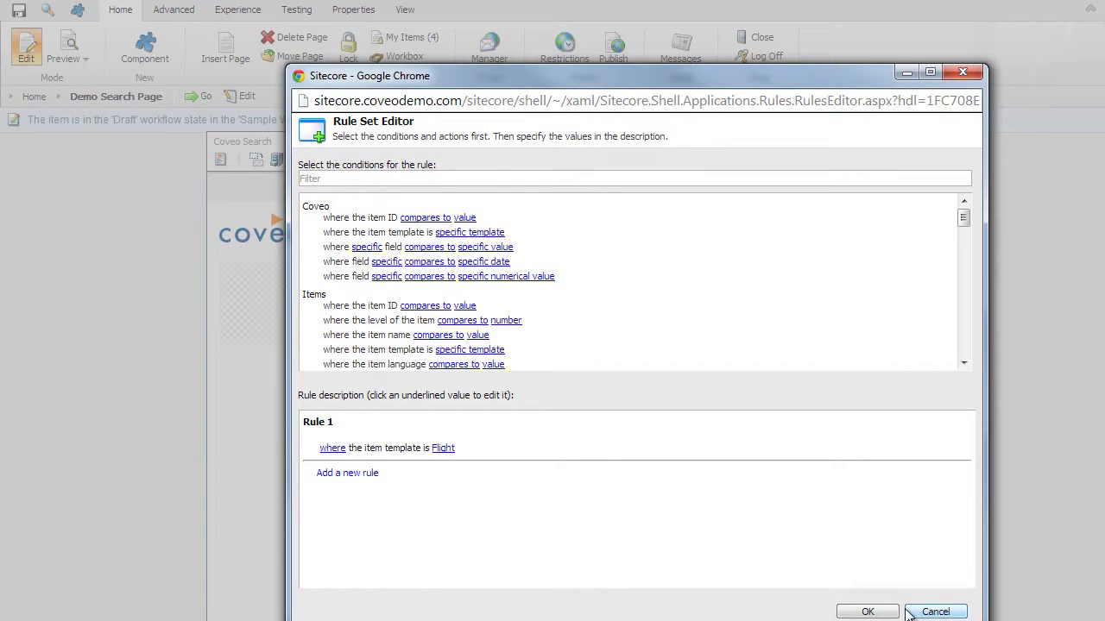
click(867, 613)
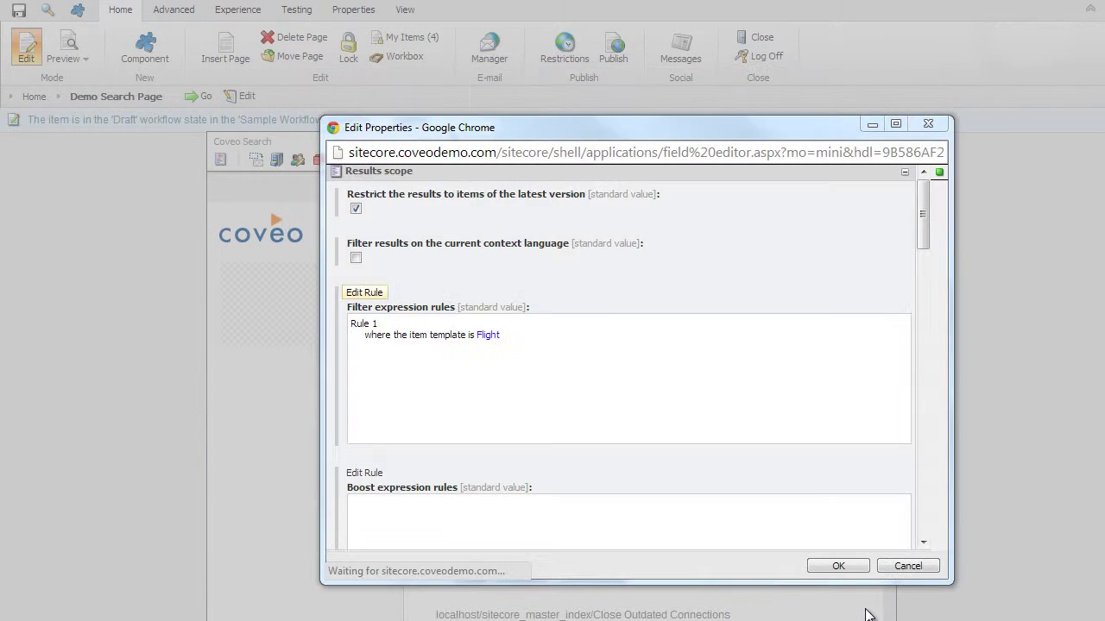
- Save the Flight-only filter properties and reveal the 'Add to here' component placeholders
click(837, 567)
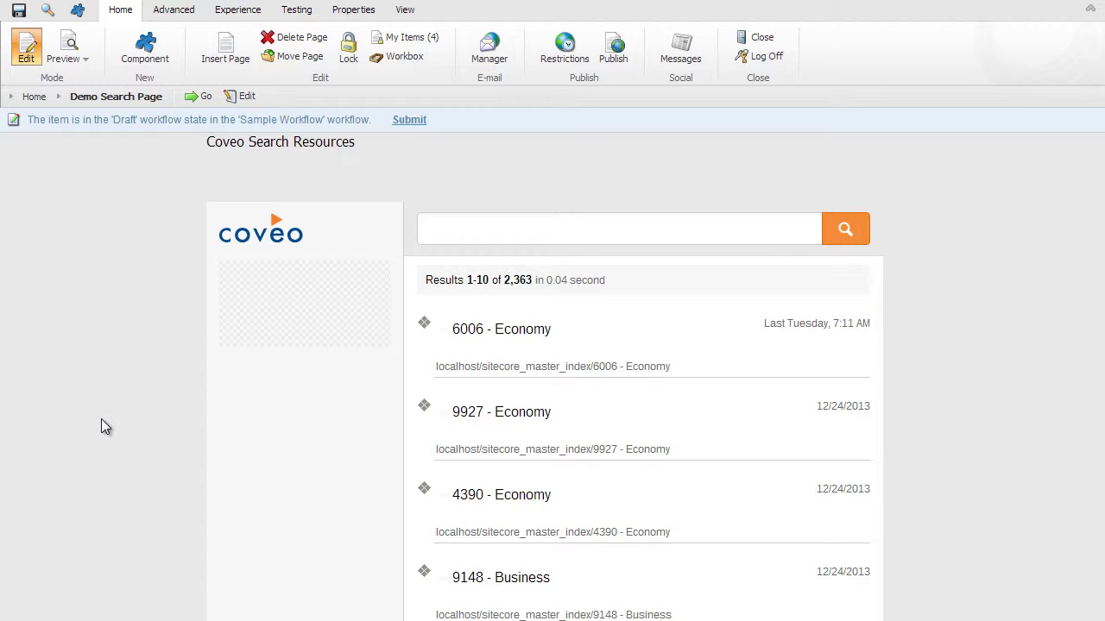
click(145, 48)
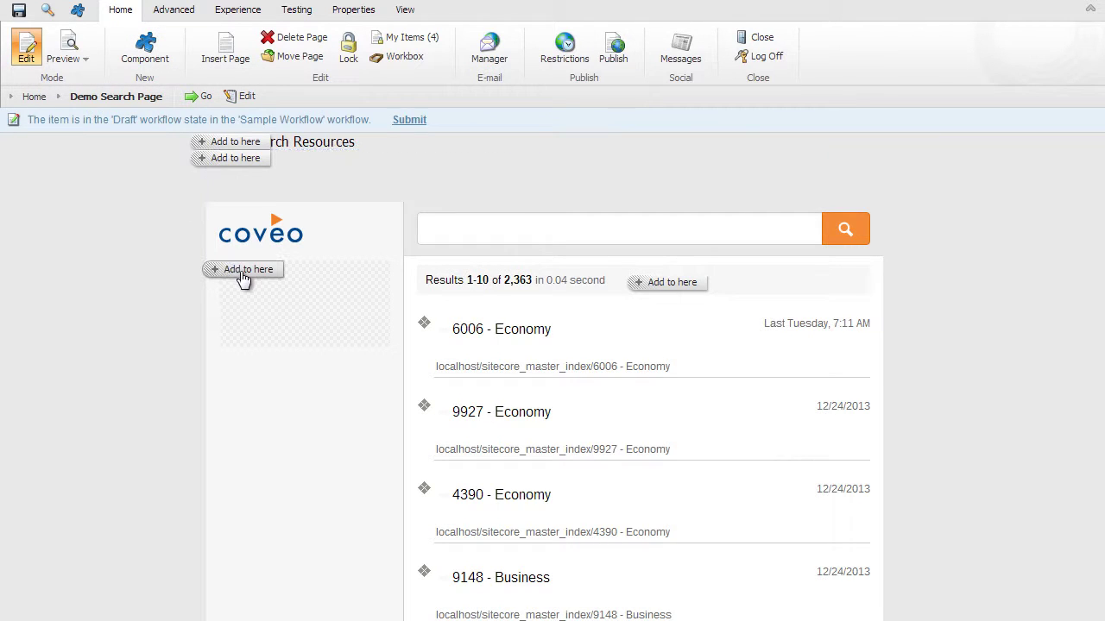
- Insert a Coveo Facet under the logo with field and title set to Departure Airport
click(241, 271)
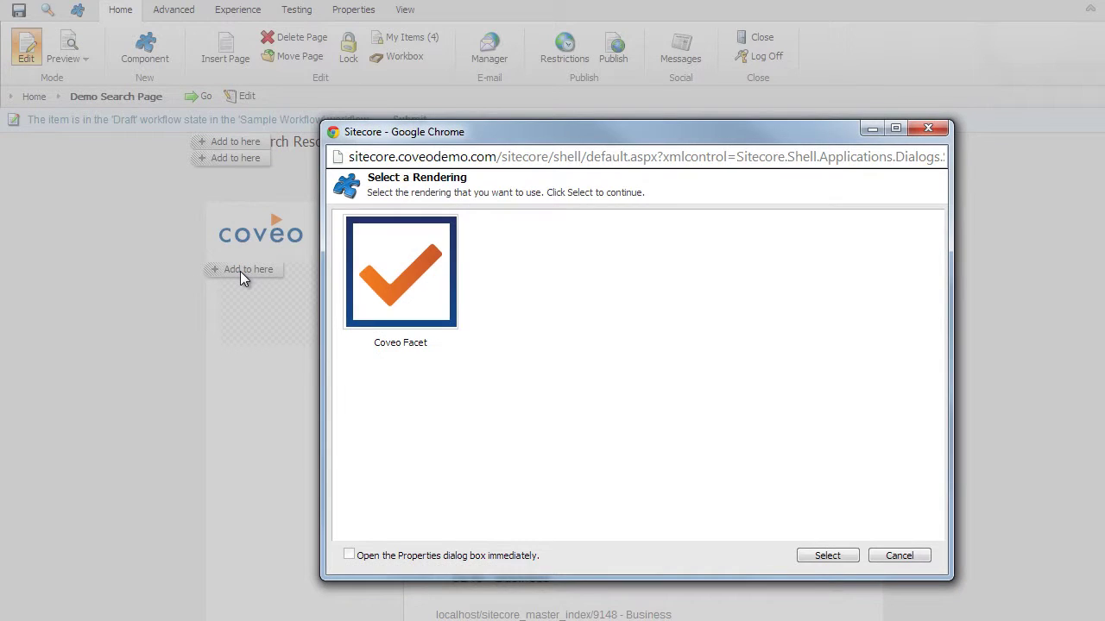
click(424, 310)
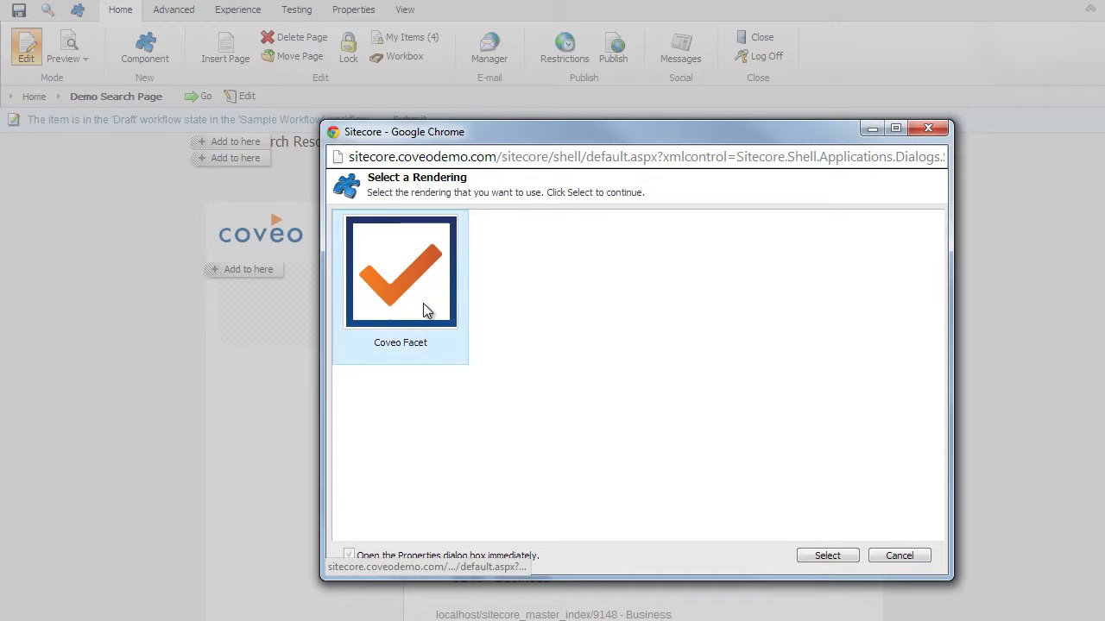
click(838, 557)
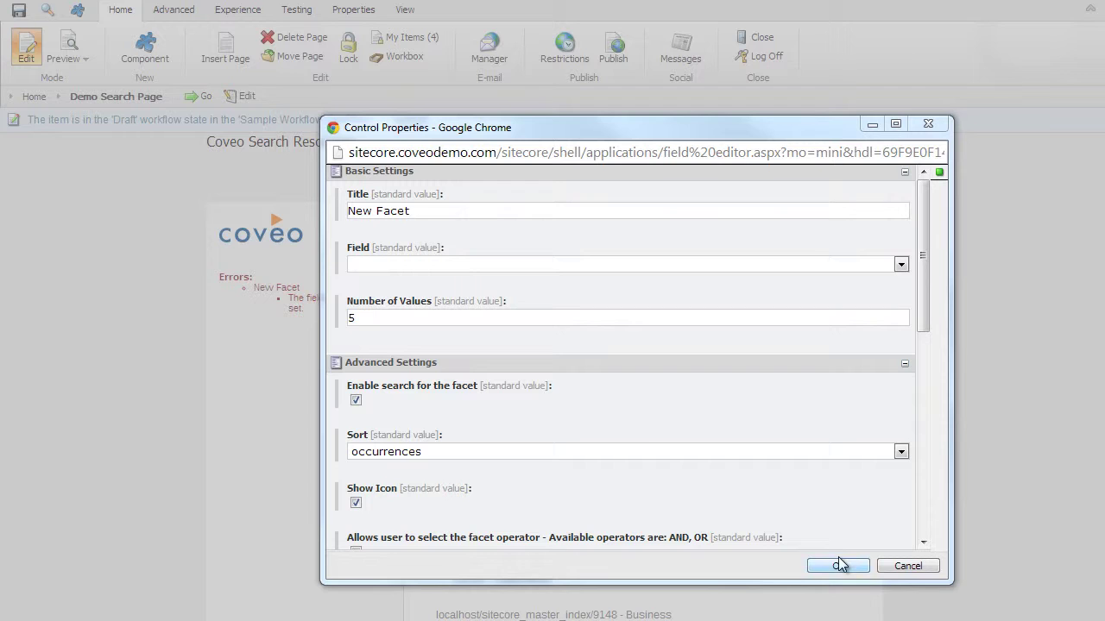
click(471, 264)
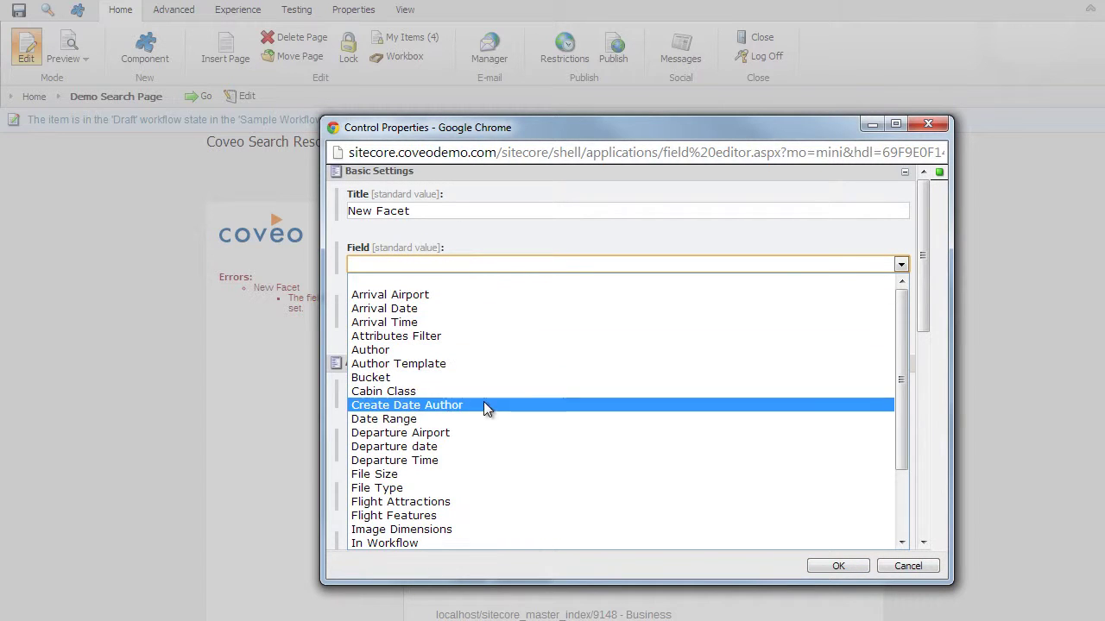
click(484, 430)
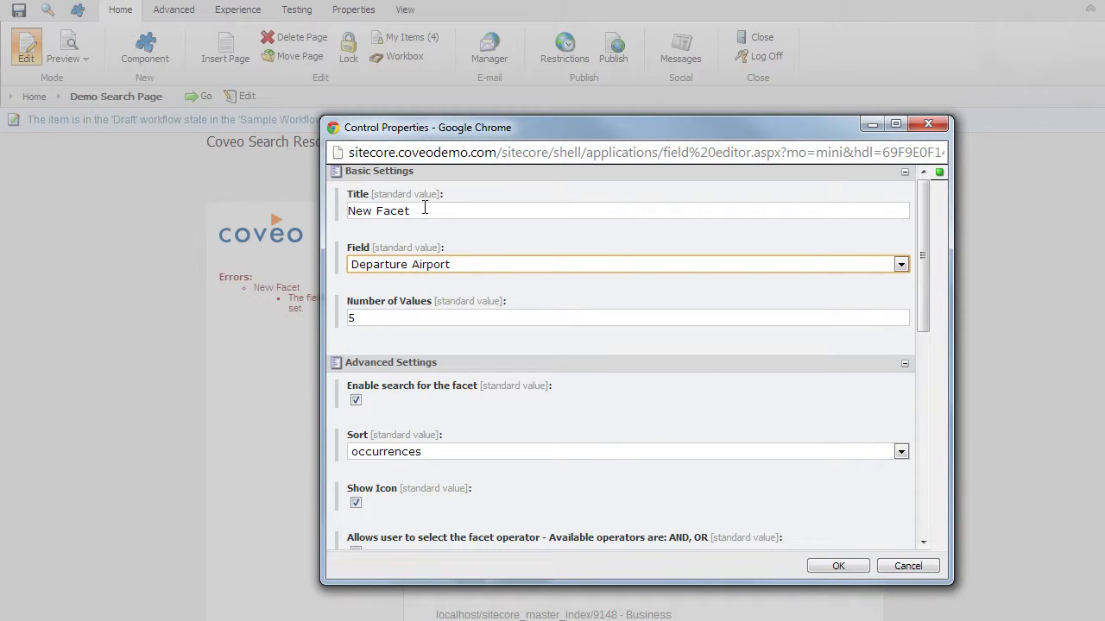
drag(424, 210, 255, 195)
text(Depar)
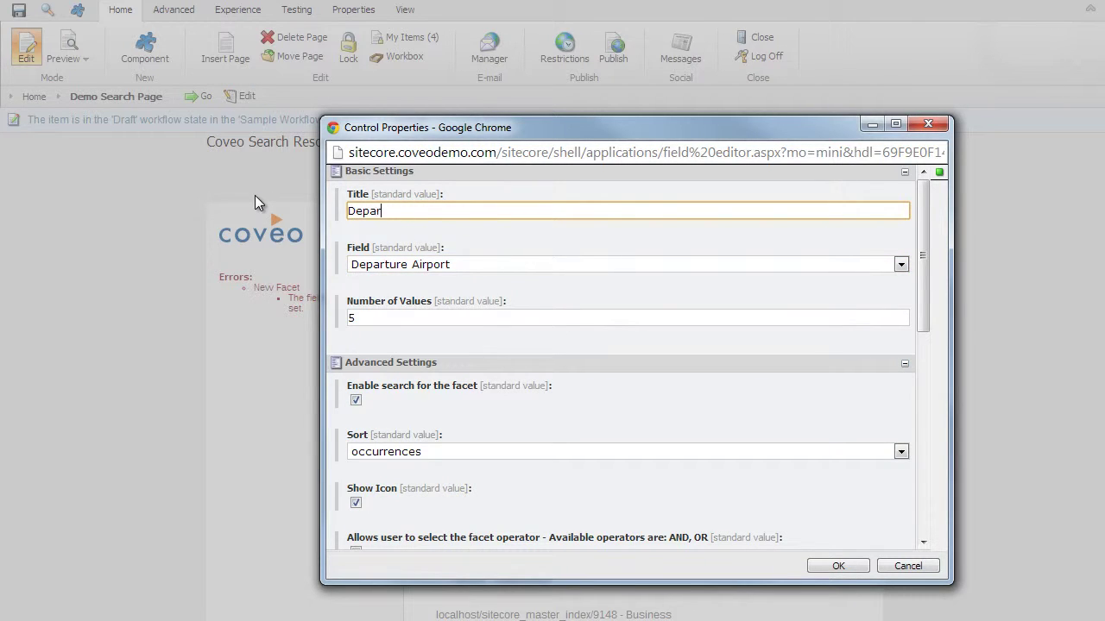
text(ture Airport)
drag(922, 268, 917, 351)
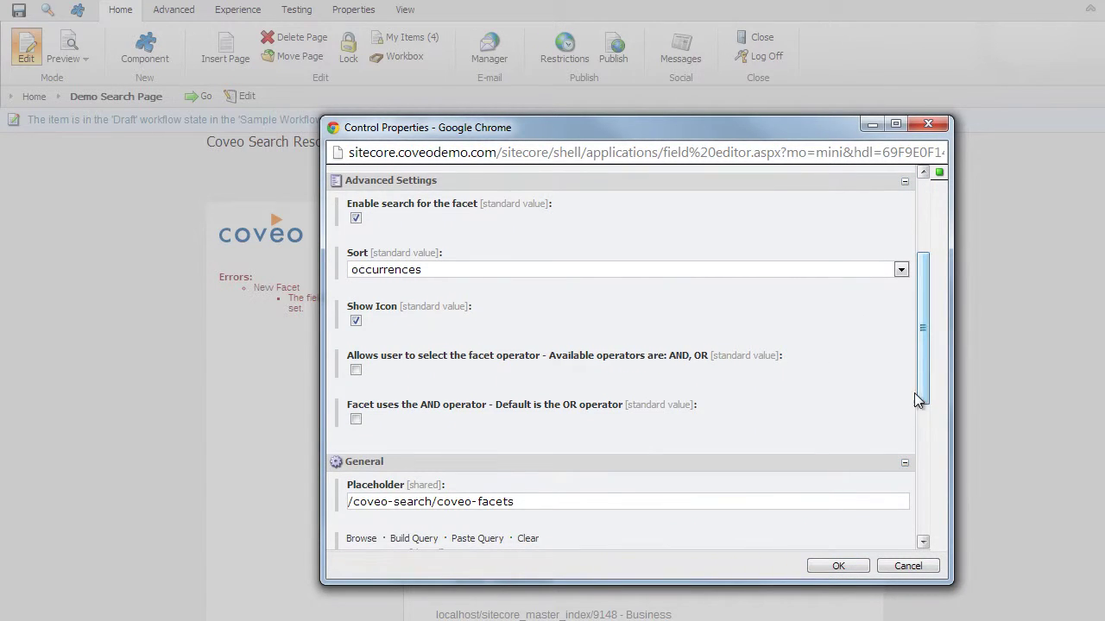
click(839, 566)
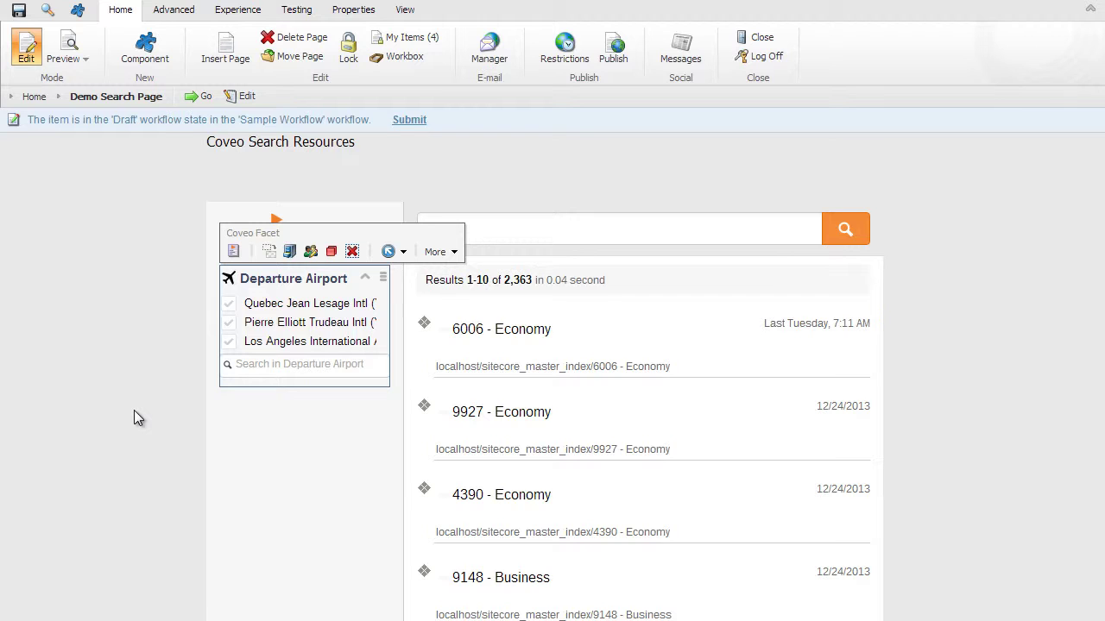
- Insert a Coveo Facet below Departure Airport with field and title set to Arrival Airport
click(145, 53)
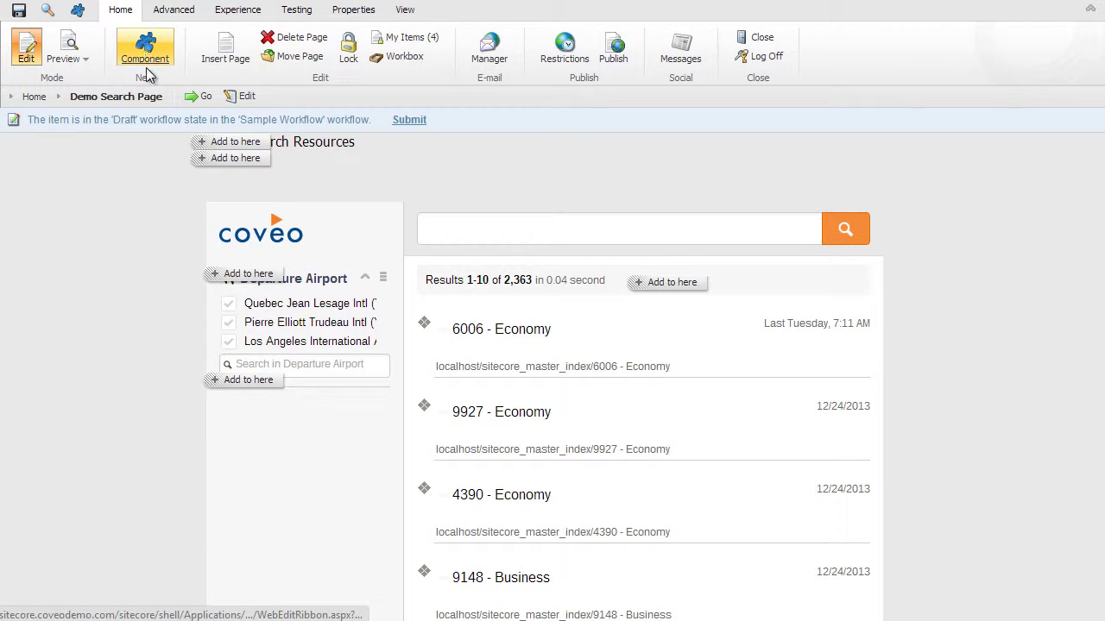
click(245, 384)
click(384, 292)
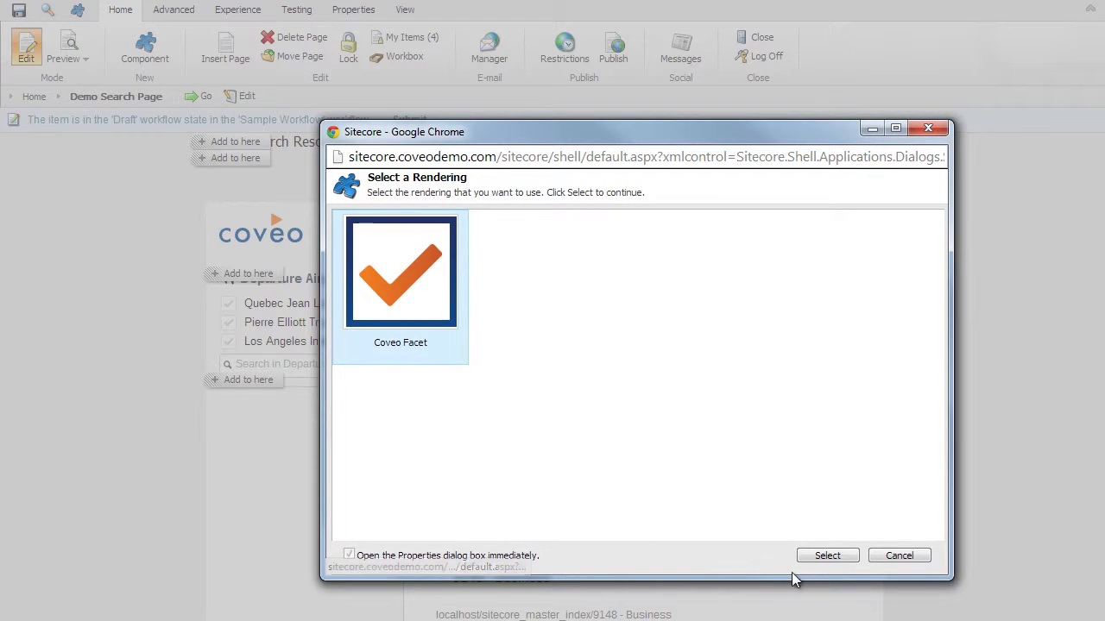
click(832, 558)
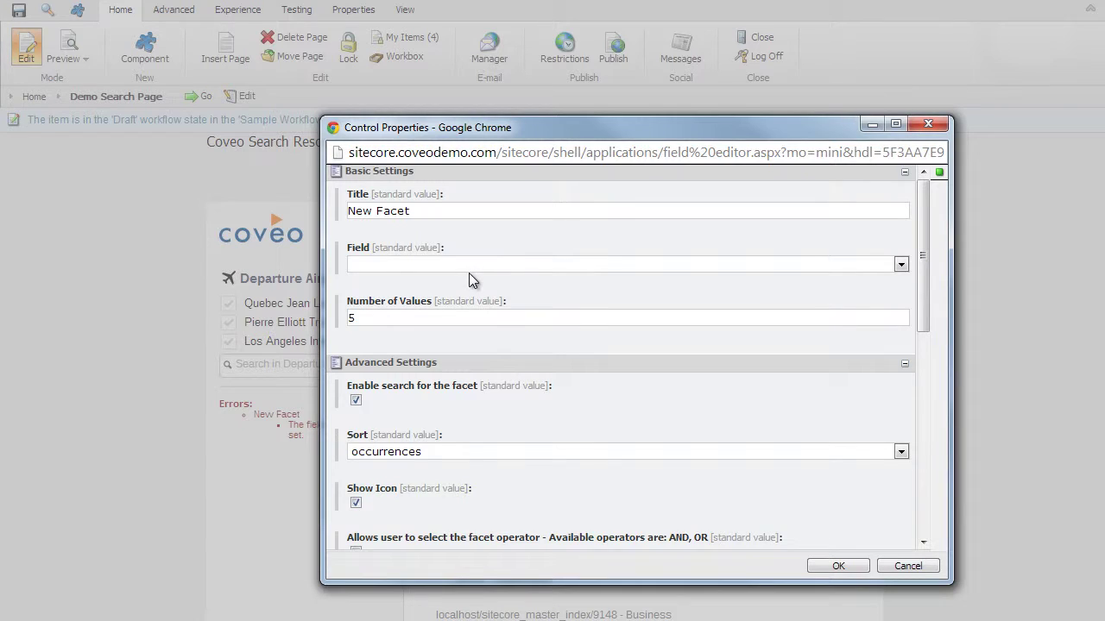
click(469, 268)
click(476, 291)
click(433, 215)
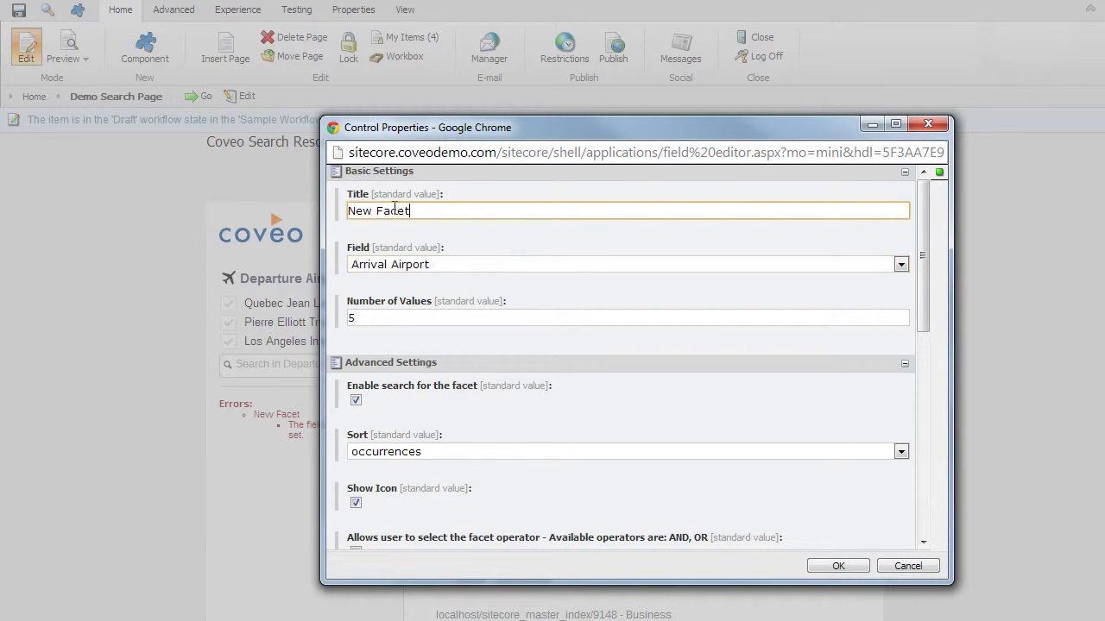
key(ctrl+a)
text(Arrival Ae)
key(BackSpace)
text(irport)
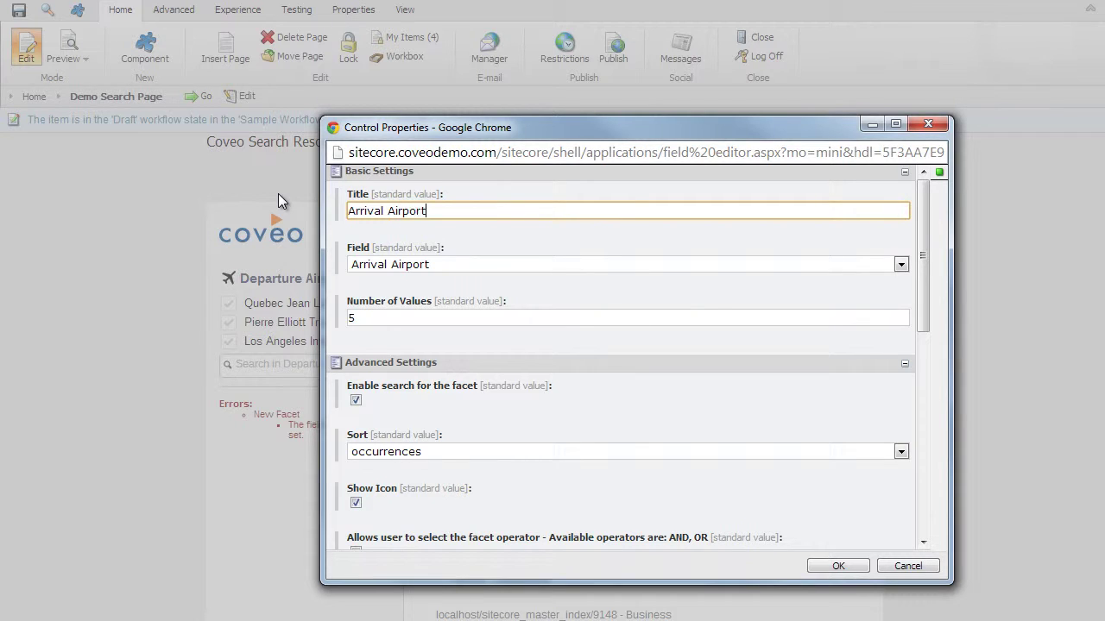
click(829, 567)
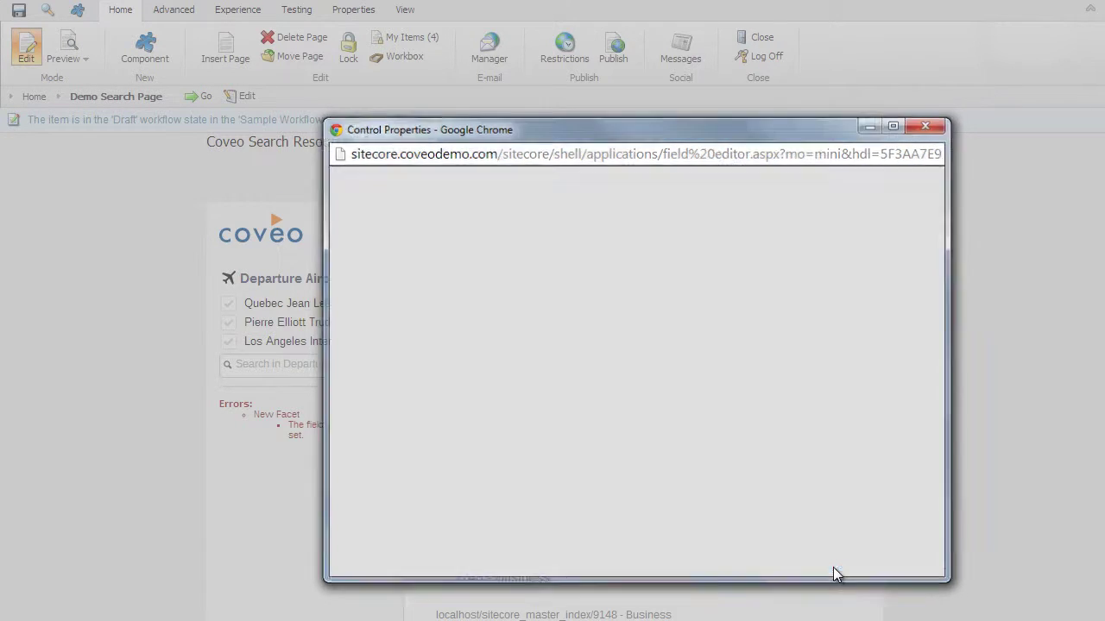
- Insert a Coveo Facet titled Class on the Cabin Class field, with facet search disabled
click(145, 43)
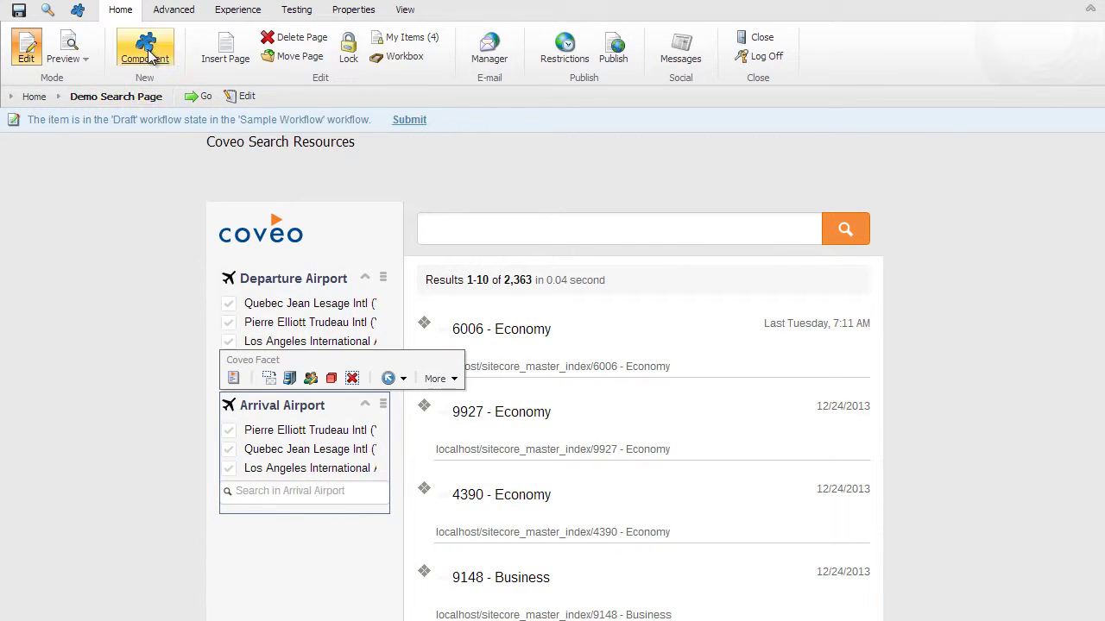
click(268, 513)
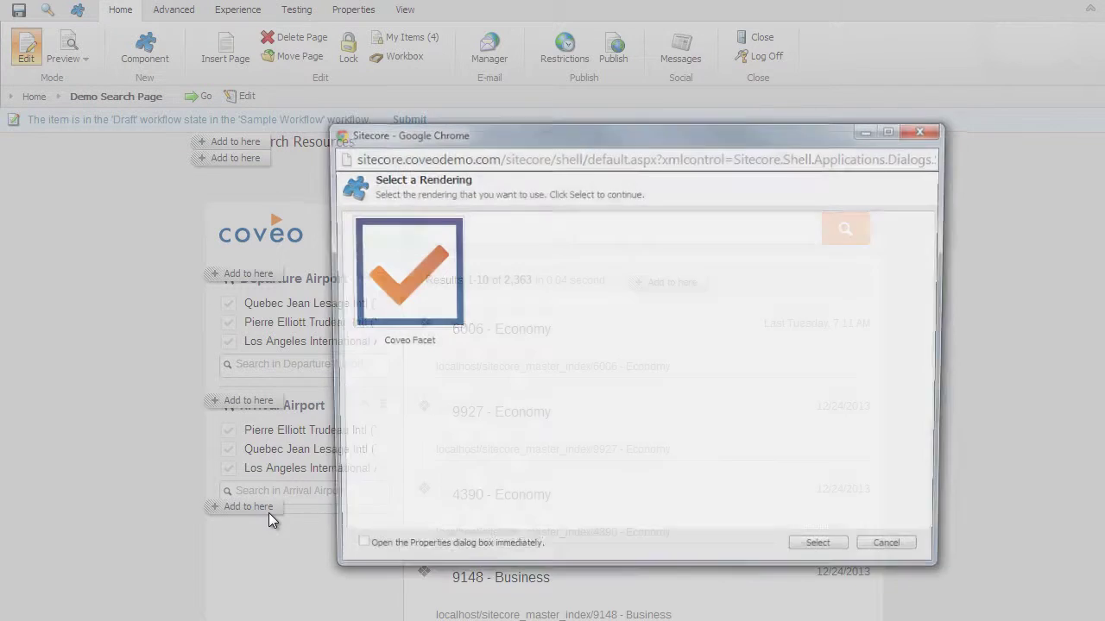
click(407, 334)
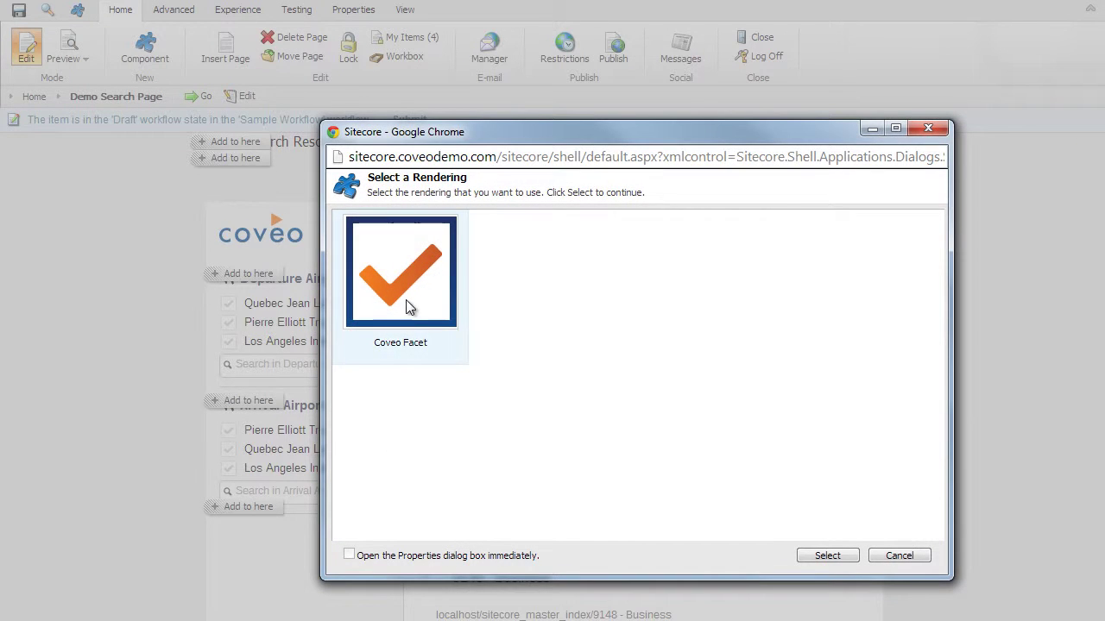
click(825, 559)
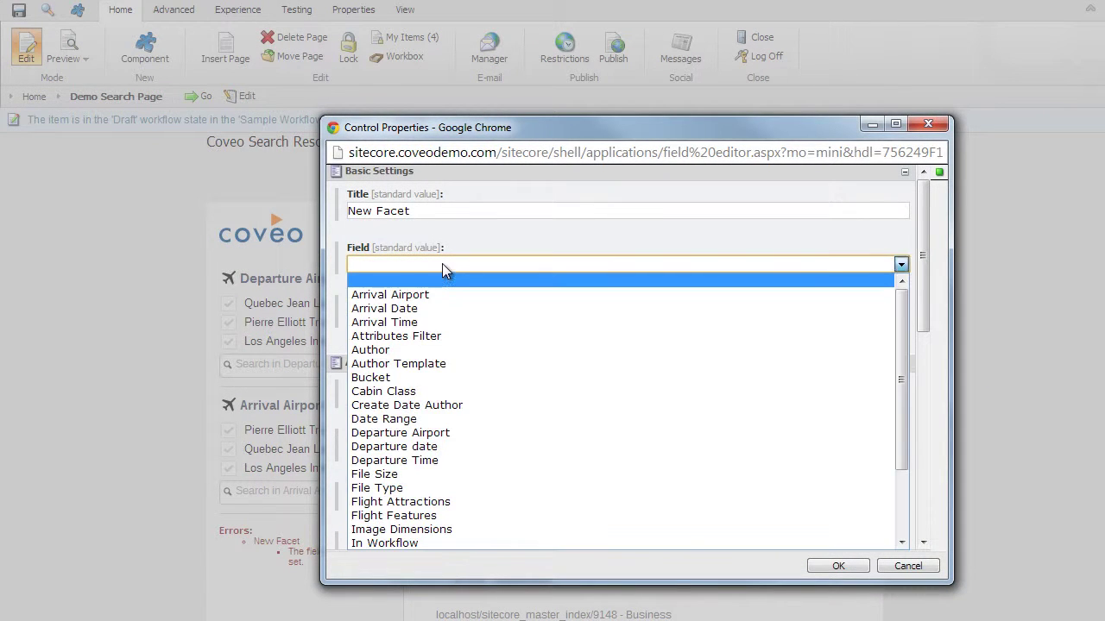
click(442, 264)
click(432, 391)
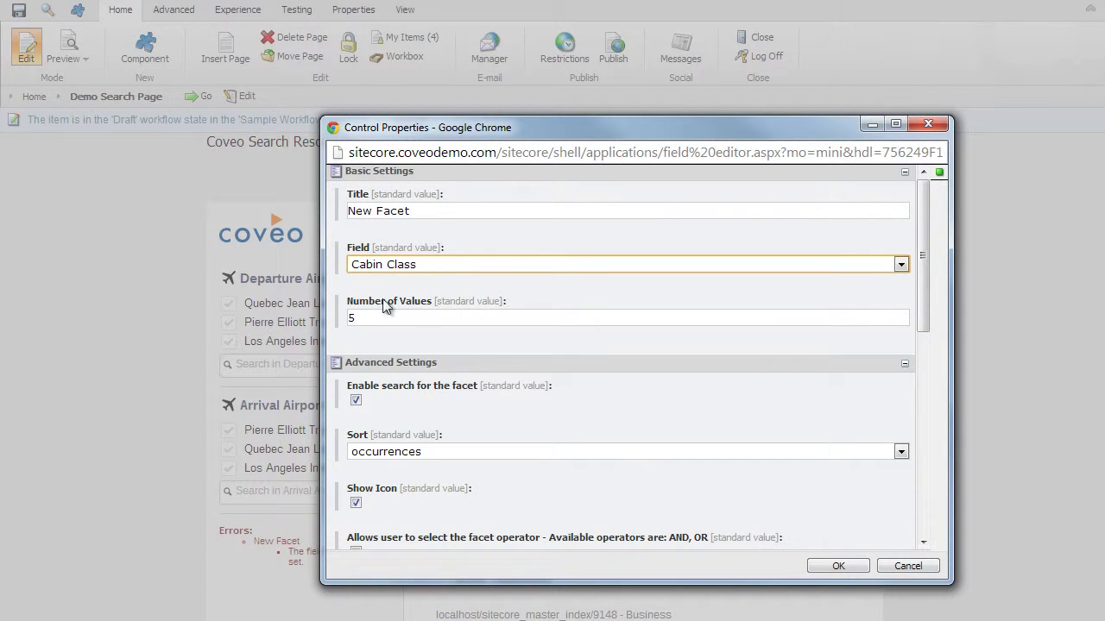
triple_click(424, 217)
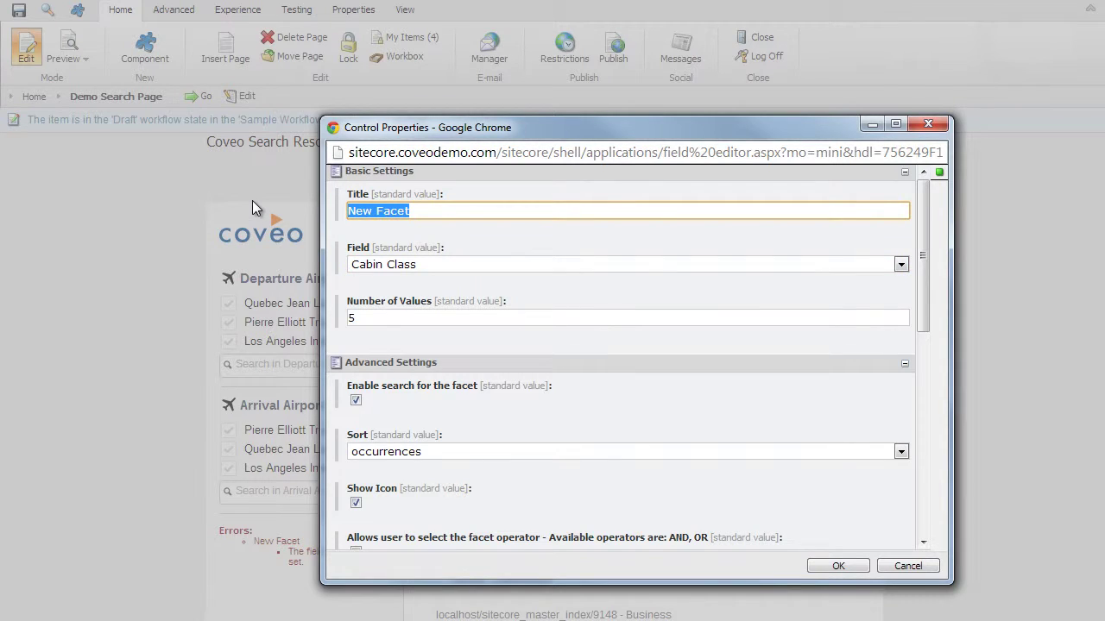
text(Class)
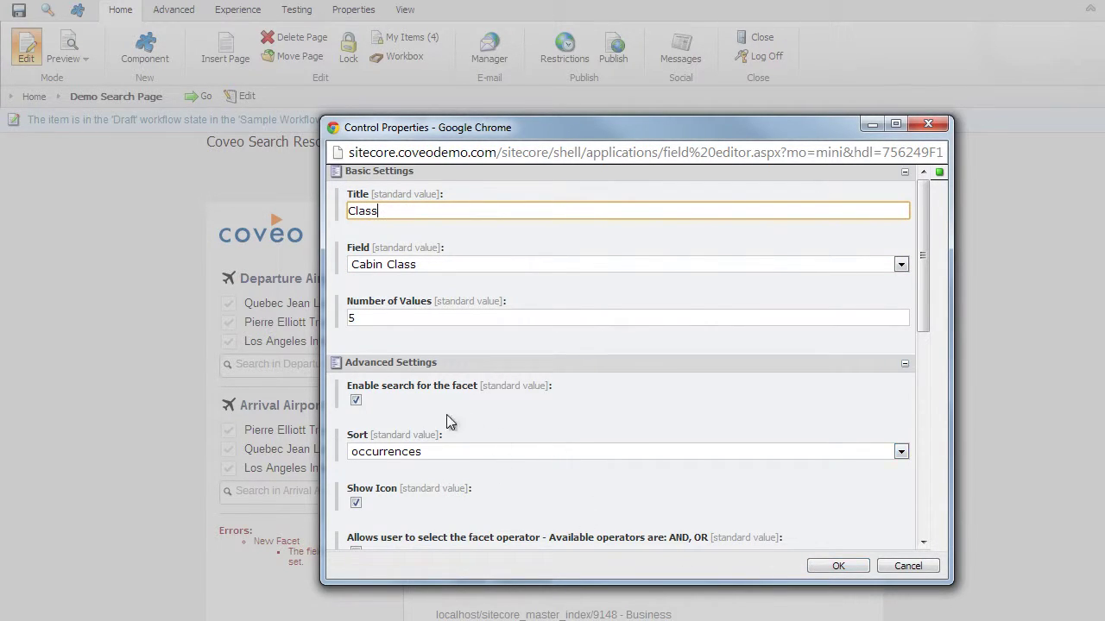
click(356, 399)
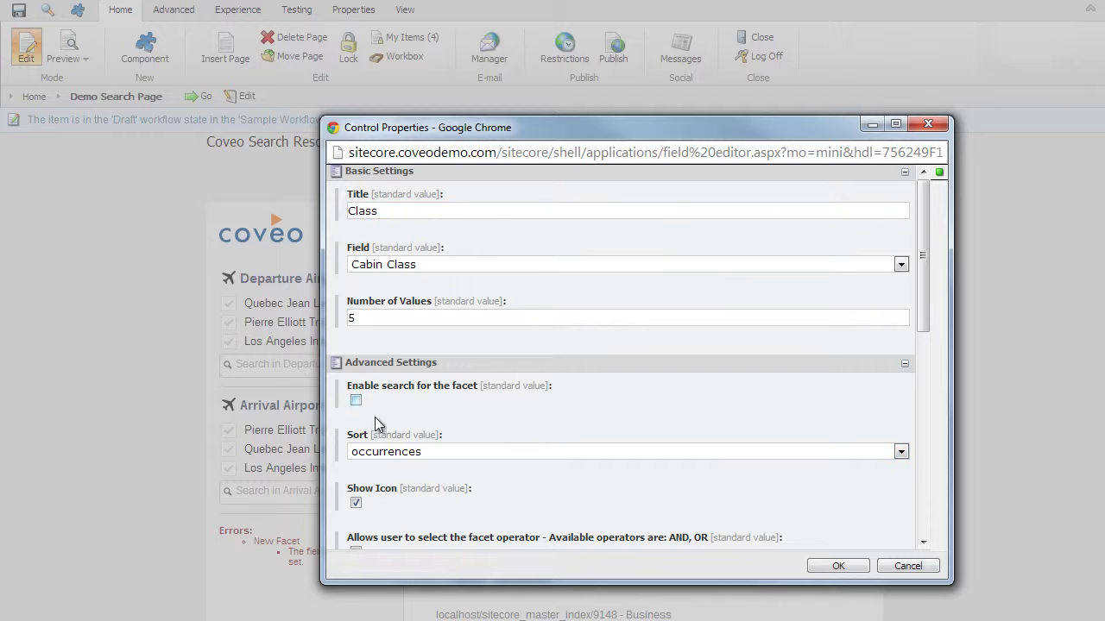
click(836, 566)
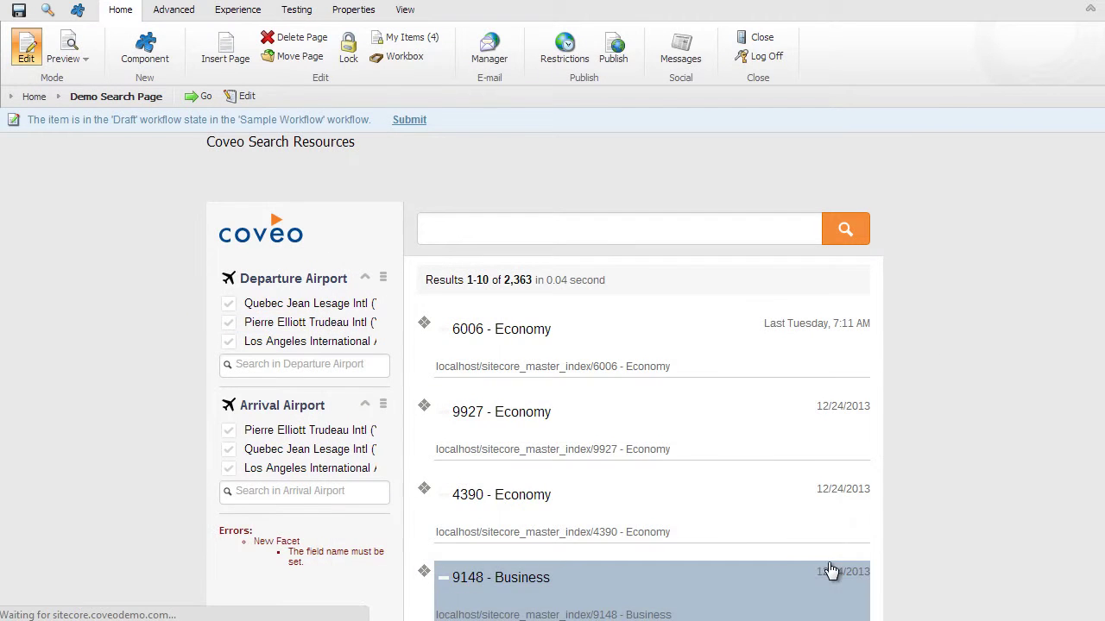
- Insert a new Coveo Facet below the Class facet
click(145, 48)
scroll(233, 474, down, 3)
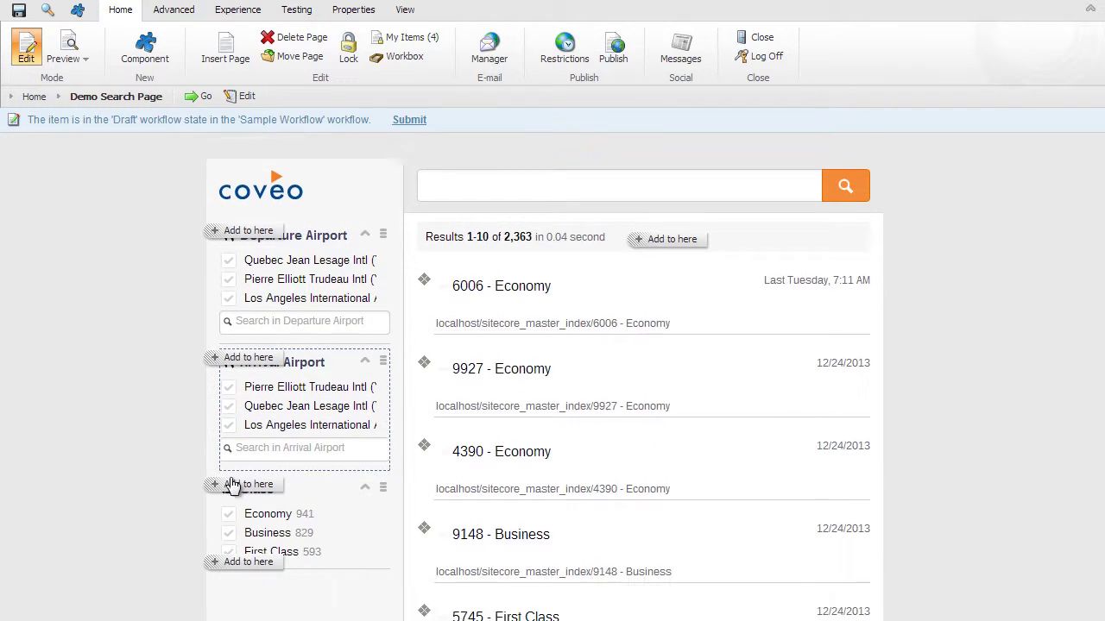
click(246, 449)
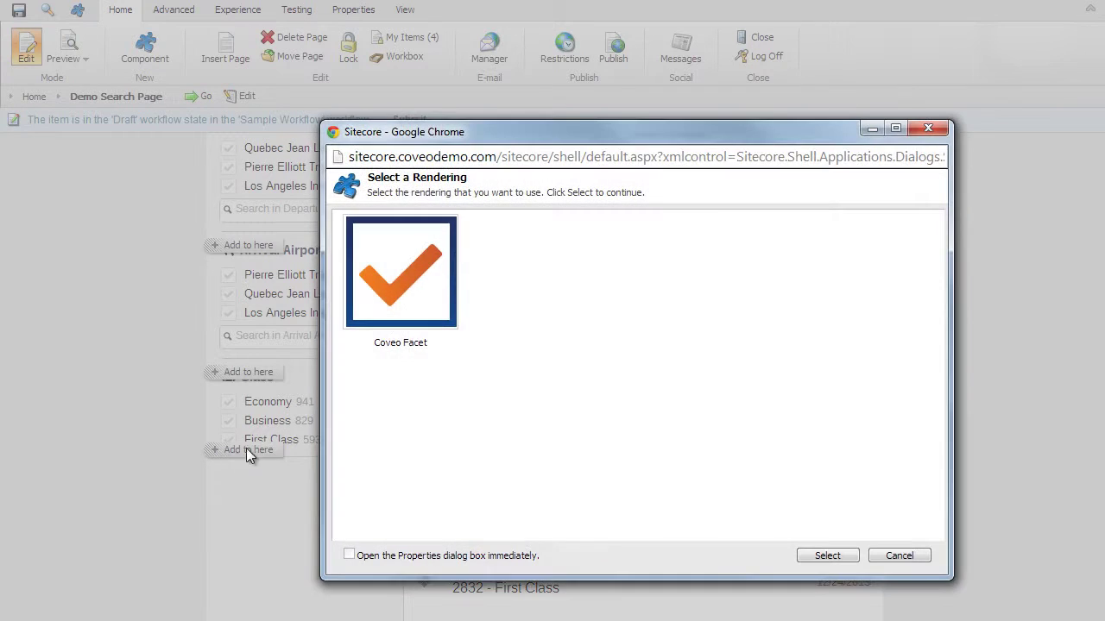
click(410, 304)
click(826, 556)
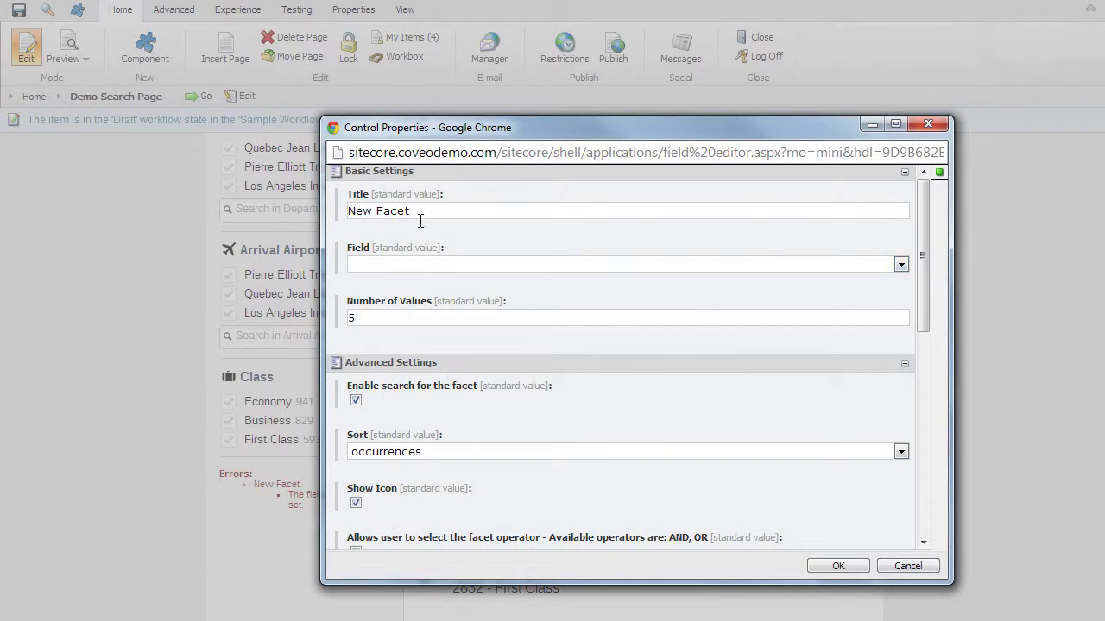
- Title the facet Amenities, base it on the Flight Features field, and save it
click(431, 211)
key(ctrl+a)
text(Amenite)
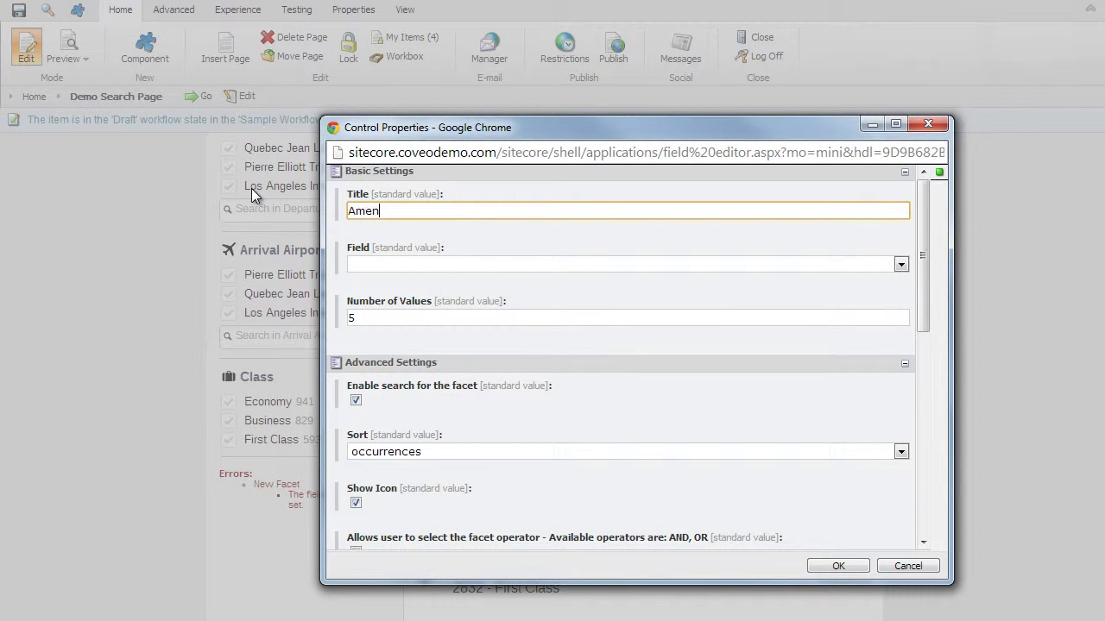
key(BackSpace)
key(BackSpace)
text(te)
key(BackSpace)
text(ies)
click(390, 262)
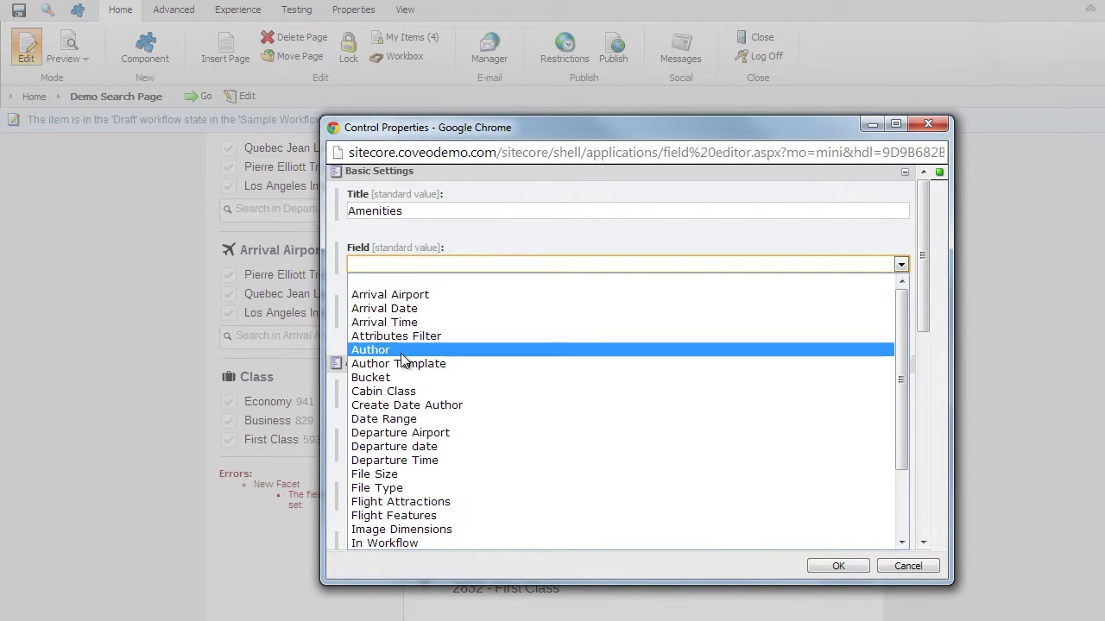
click(447, 516)
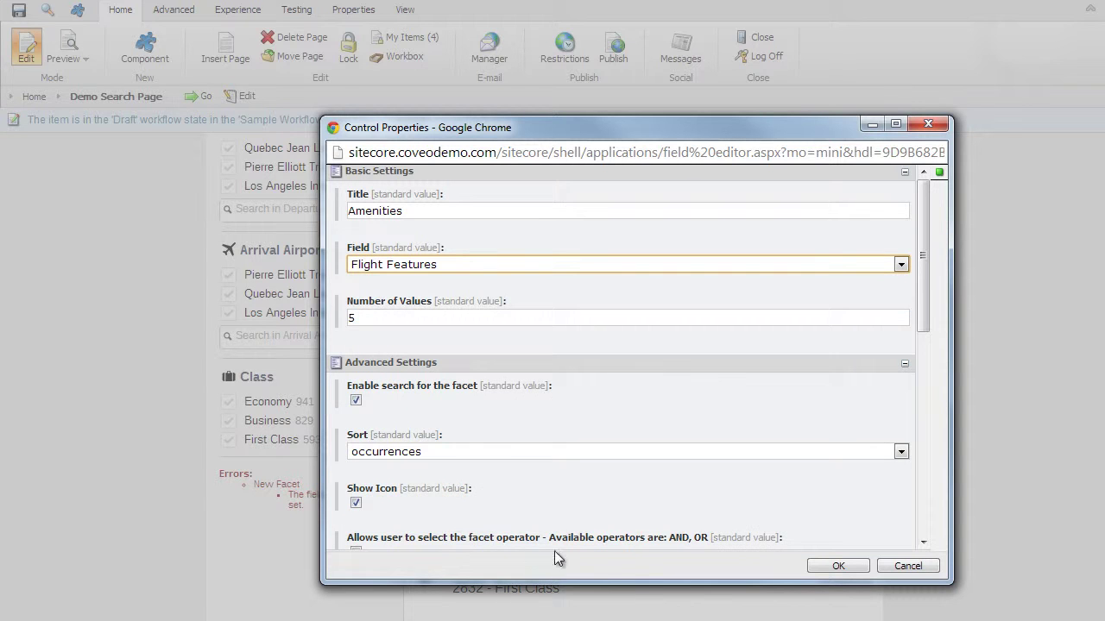
click(838, 566)
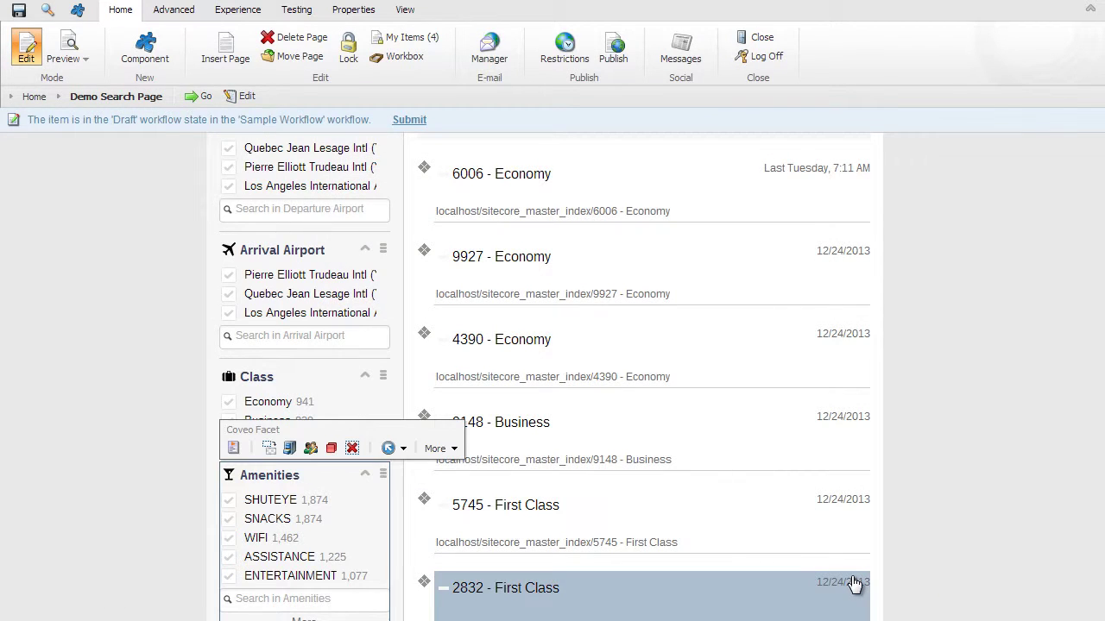
click(903, 594)
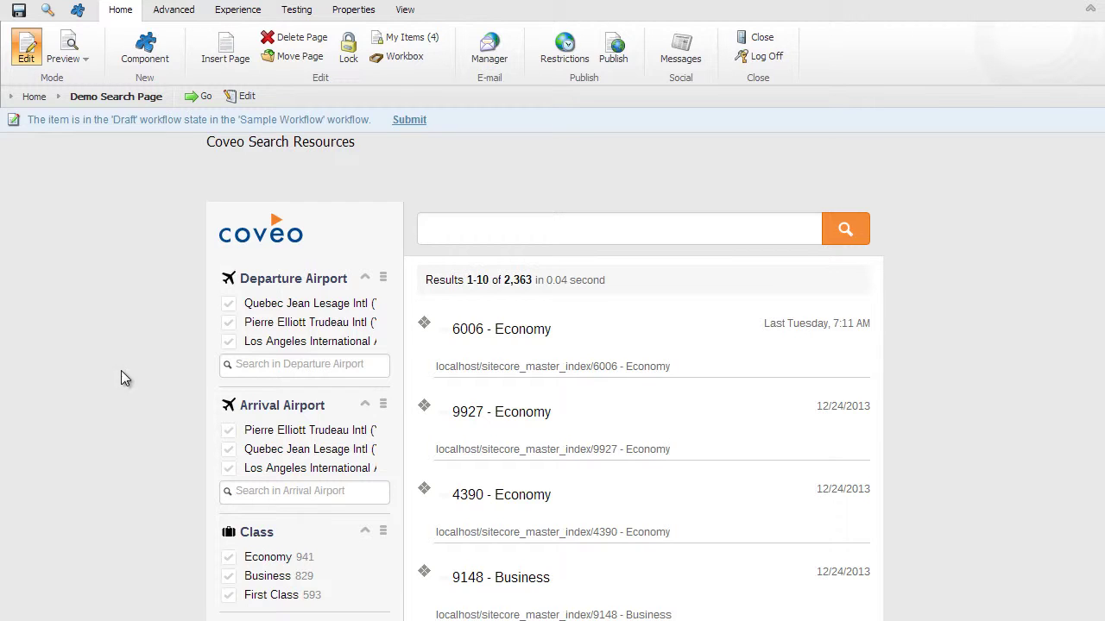
- Insert a Coveo Sort in the results header titled Relevance, with sort type Relevancy
click(145, 51)
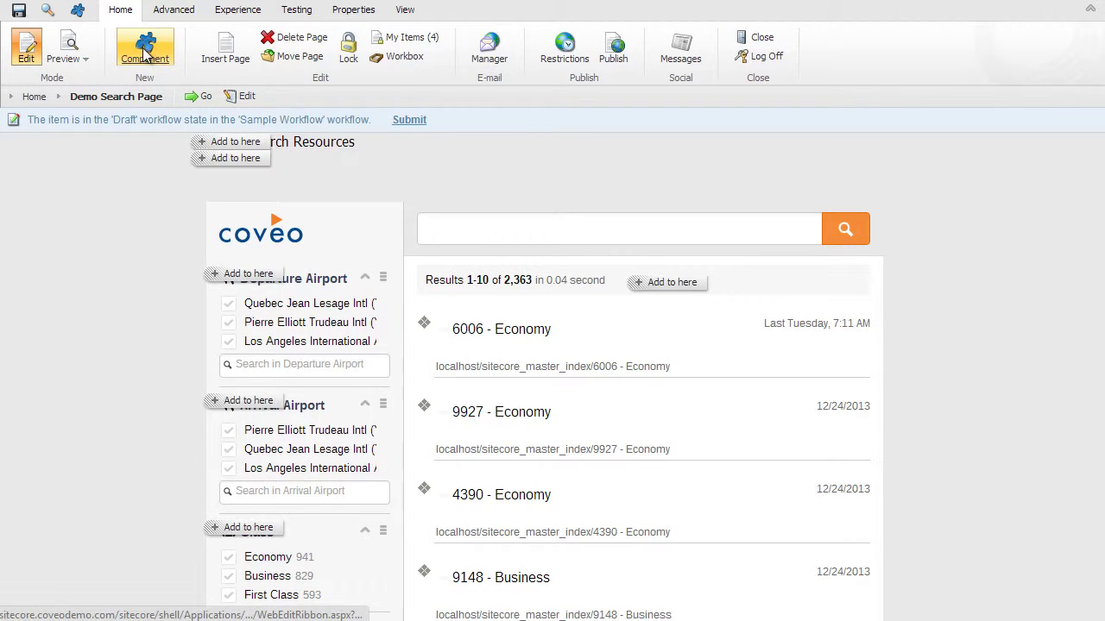
click(667, 285)
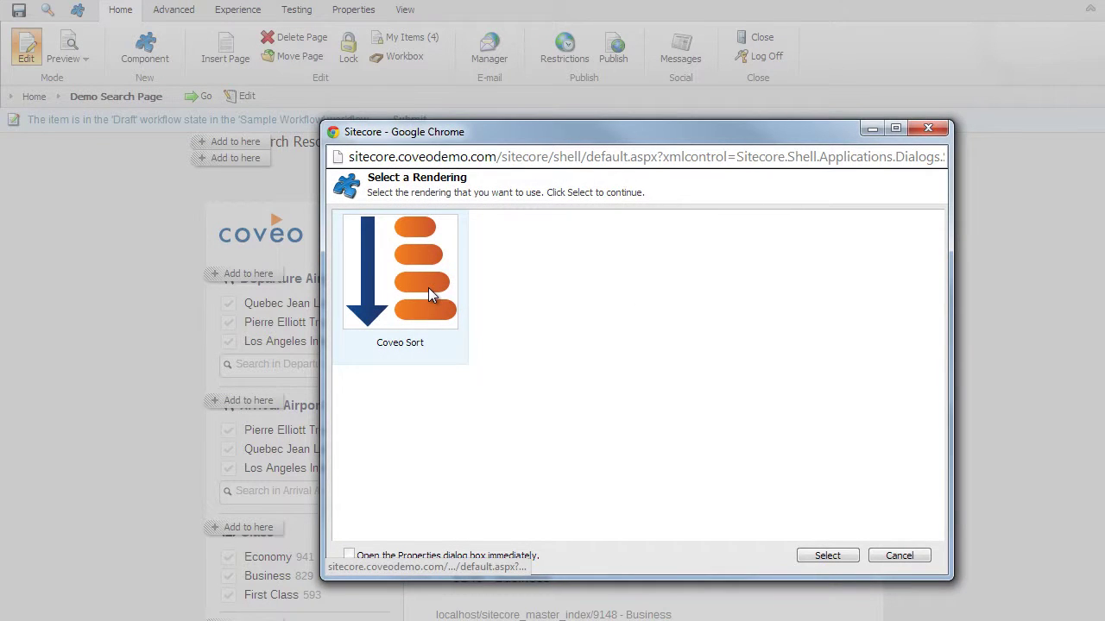
click(428, 287)
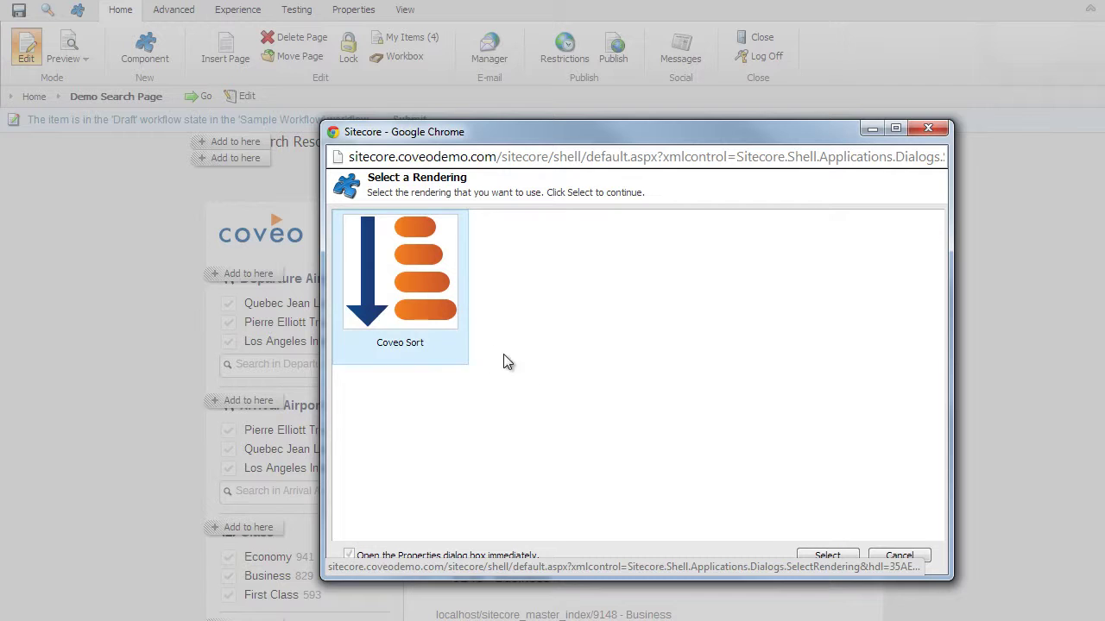
click(829, 558)
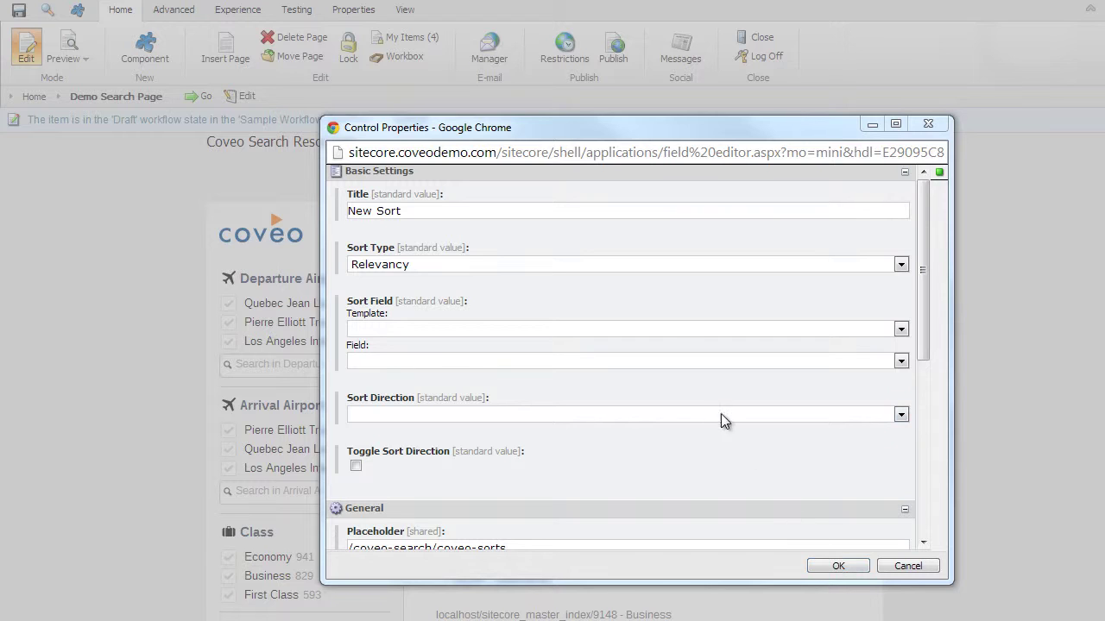
click(638, 268)
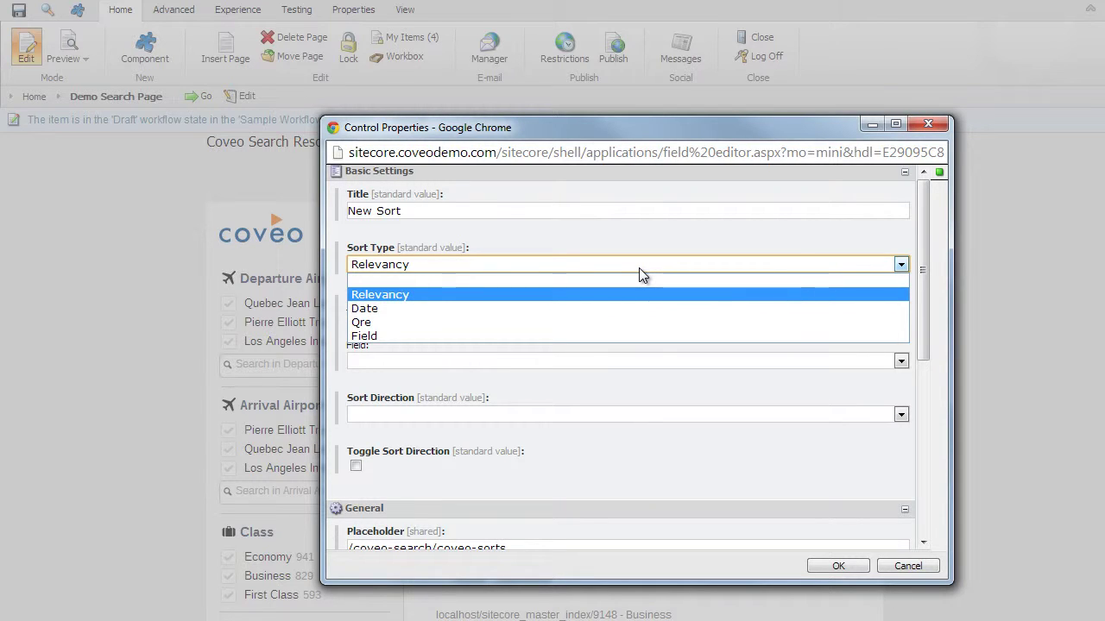
click(639, 268)
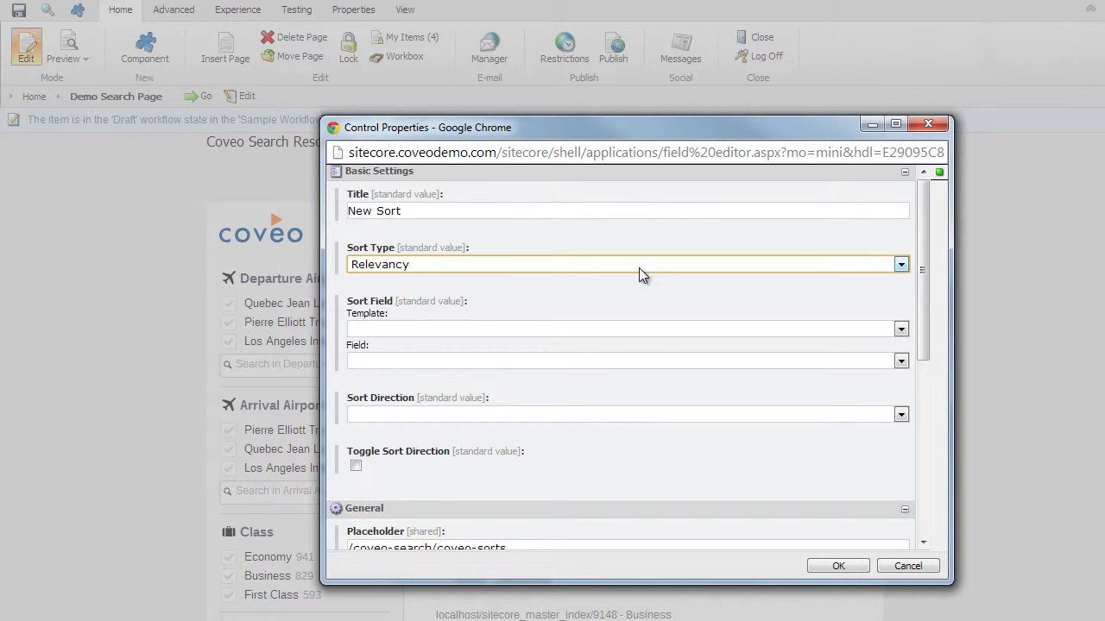
drag(457, 207, 173, 213)
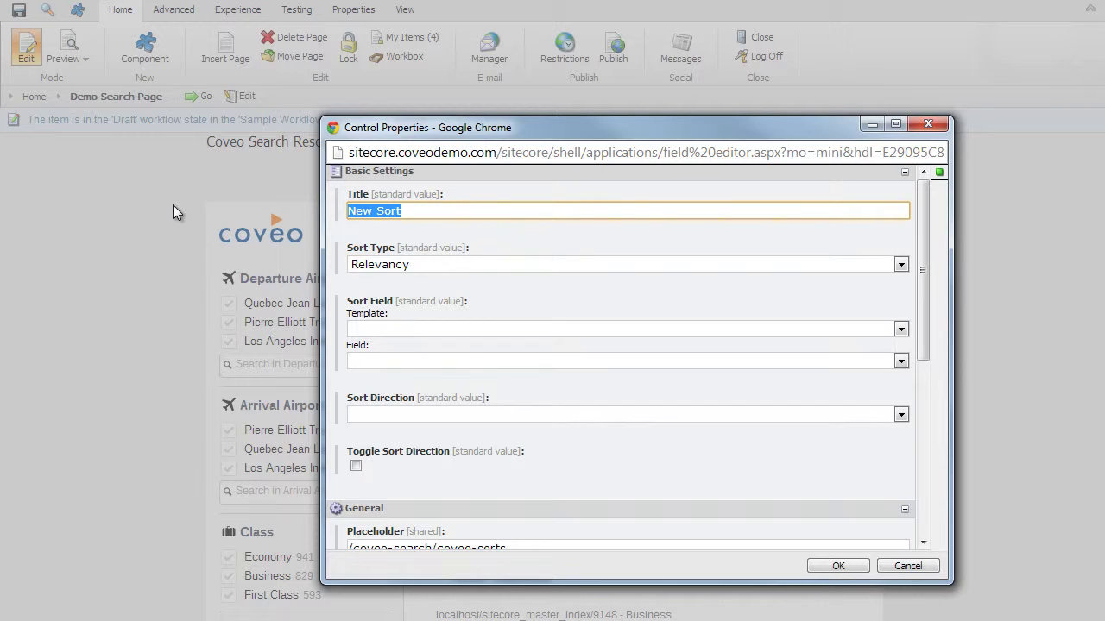
text(Relevance)
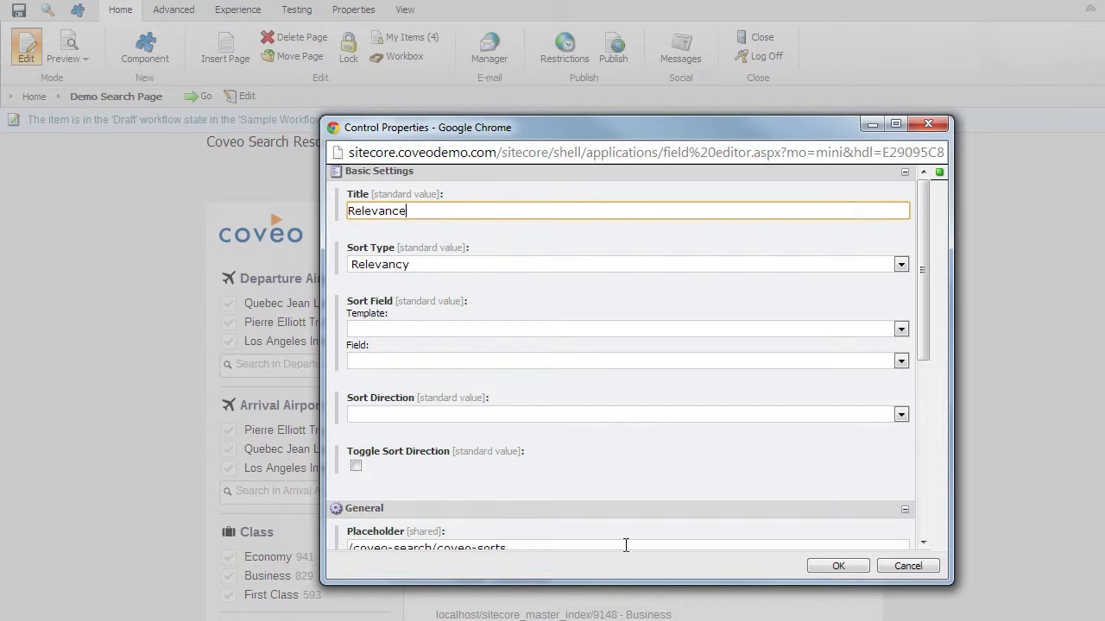
click(837, 568)
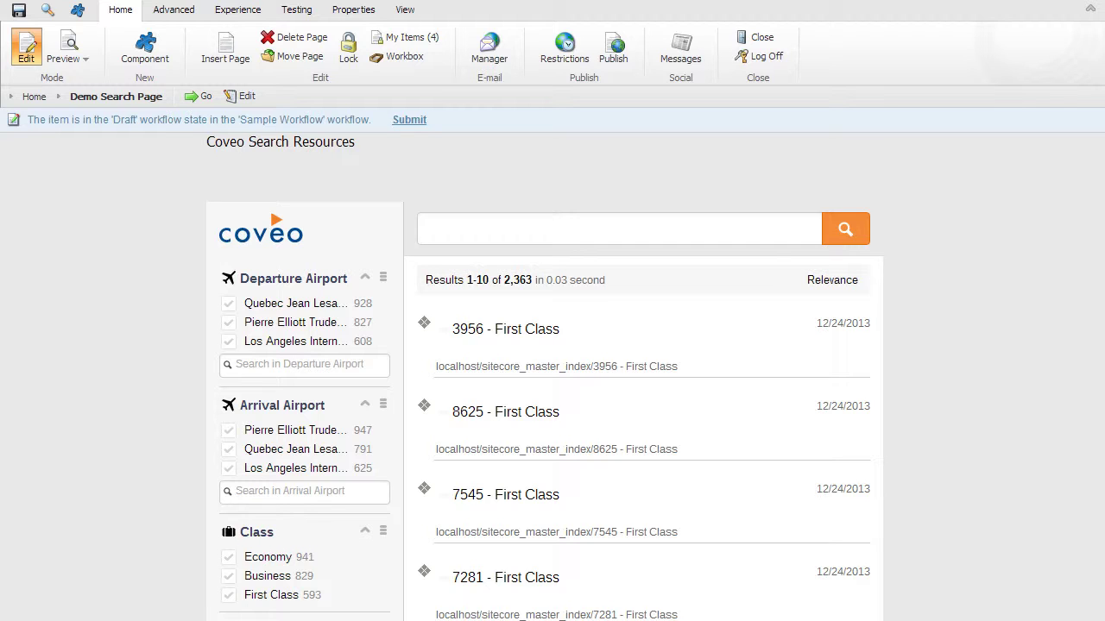
- Insert a second Coveo Sort beside Relevance and title it Price
click(154, 63)
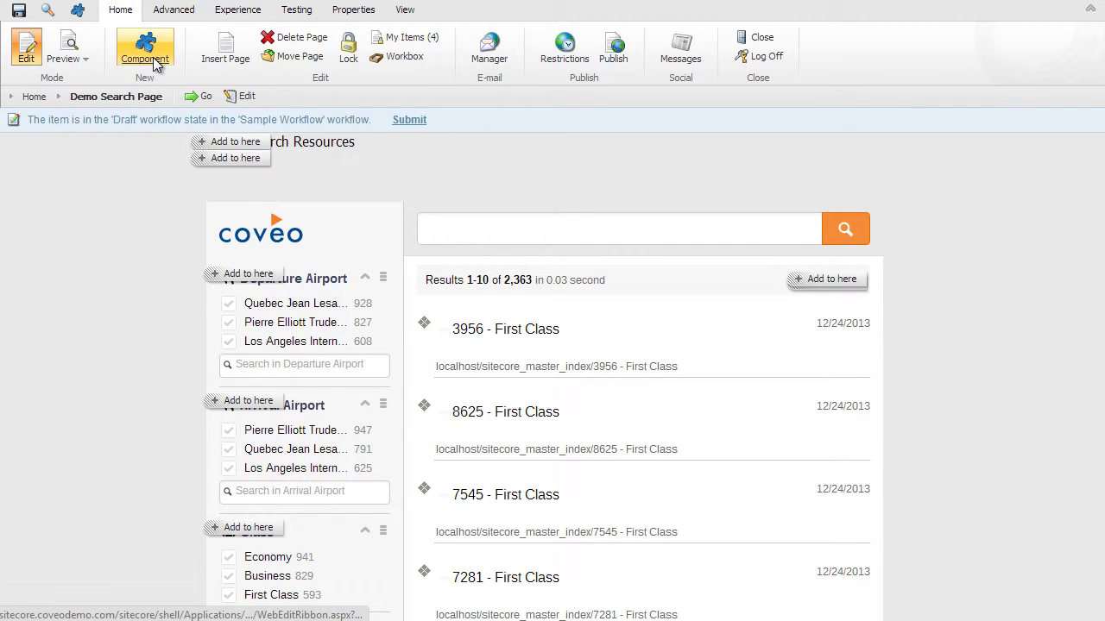
click(827, 283)
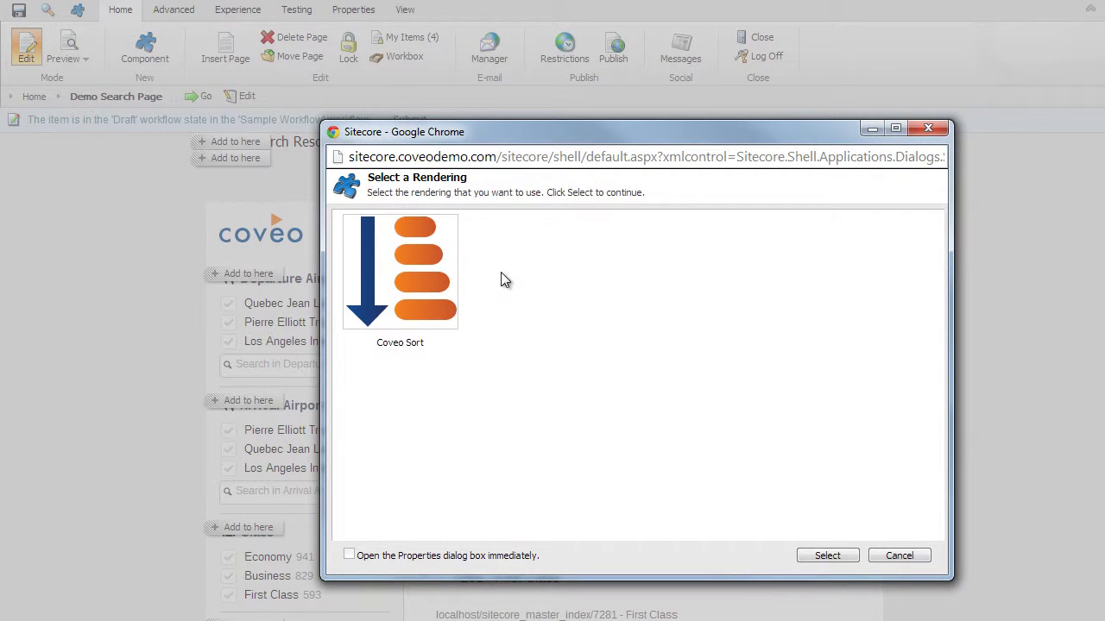
click(410, 283)
click(827, 556)
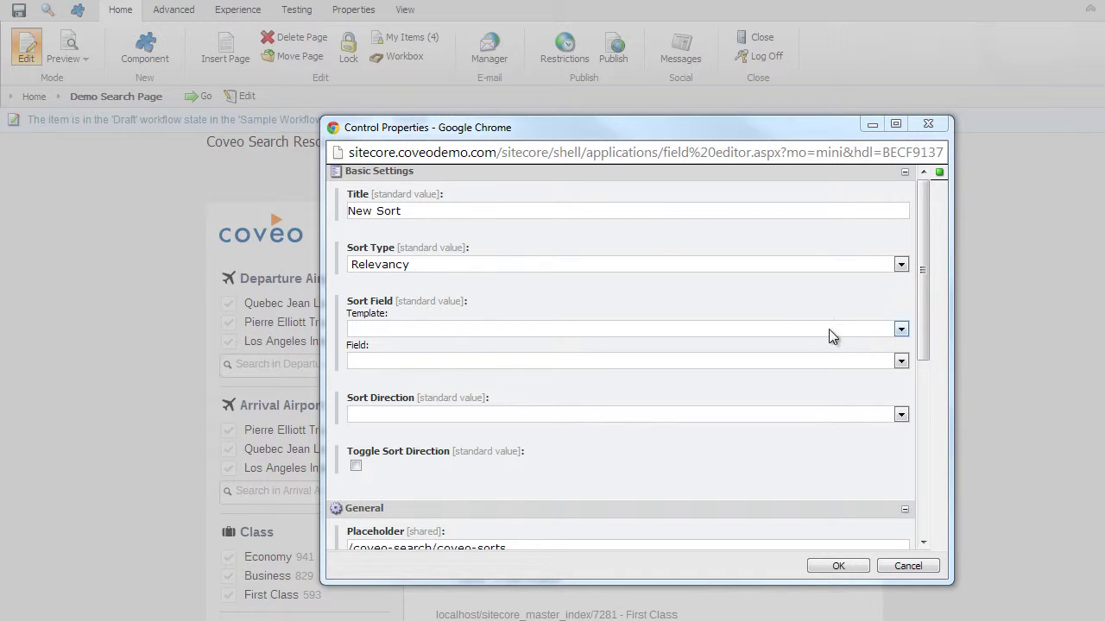
drag(471, 208, 259, 221)
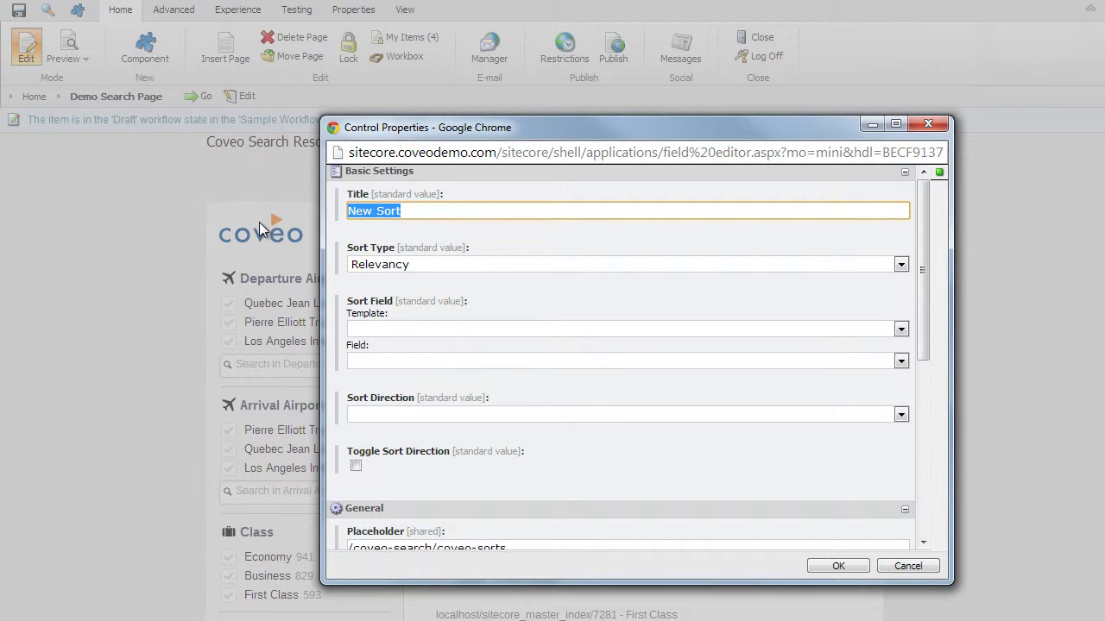
text(Price)
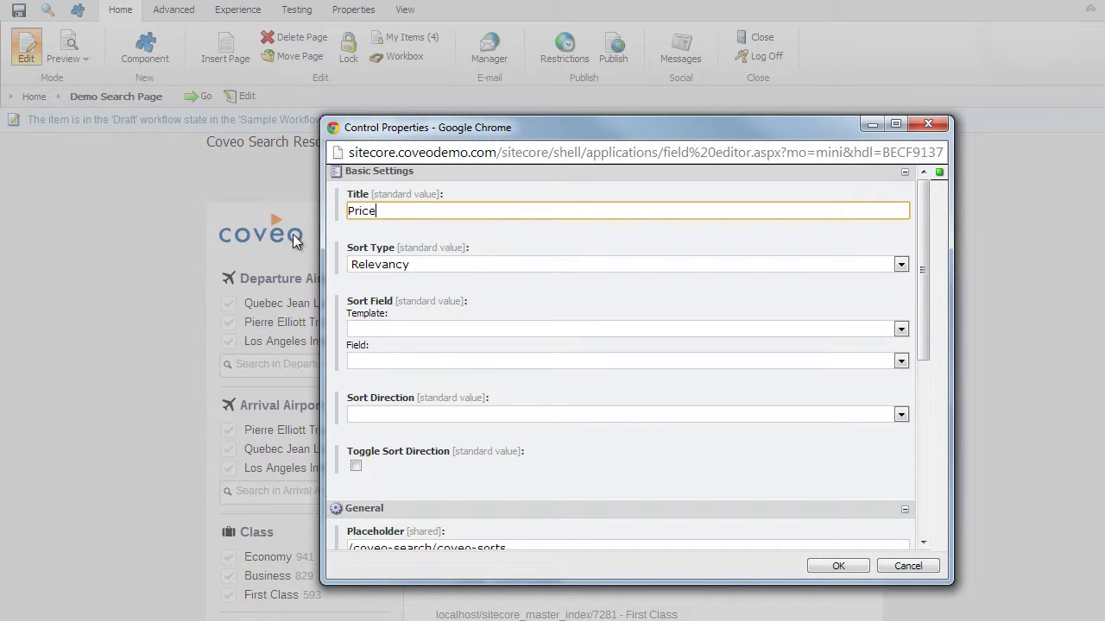
- Sort by the Flight template's Price field, ascending, with toggleable direction, and save
click(419, 265)
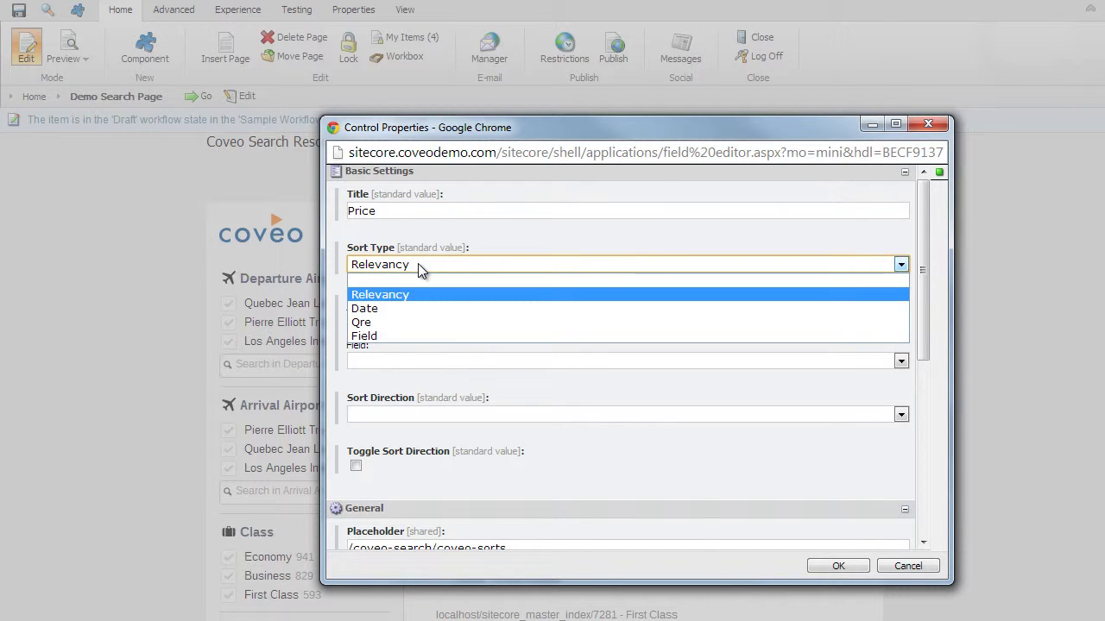
click(434, 337)
click(434, 331)
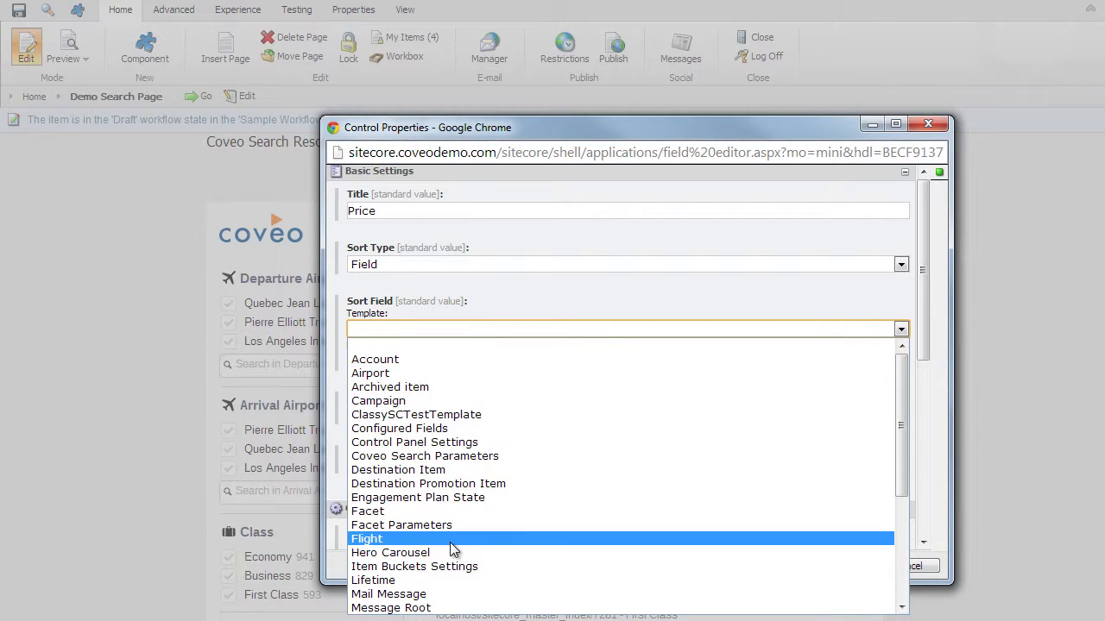
click(450, 540)
click(435, 361)
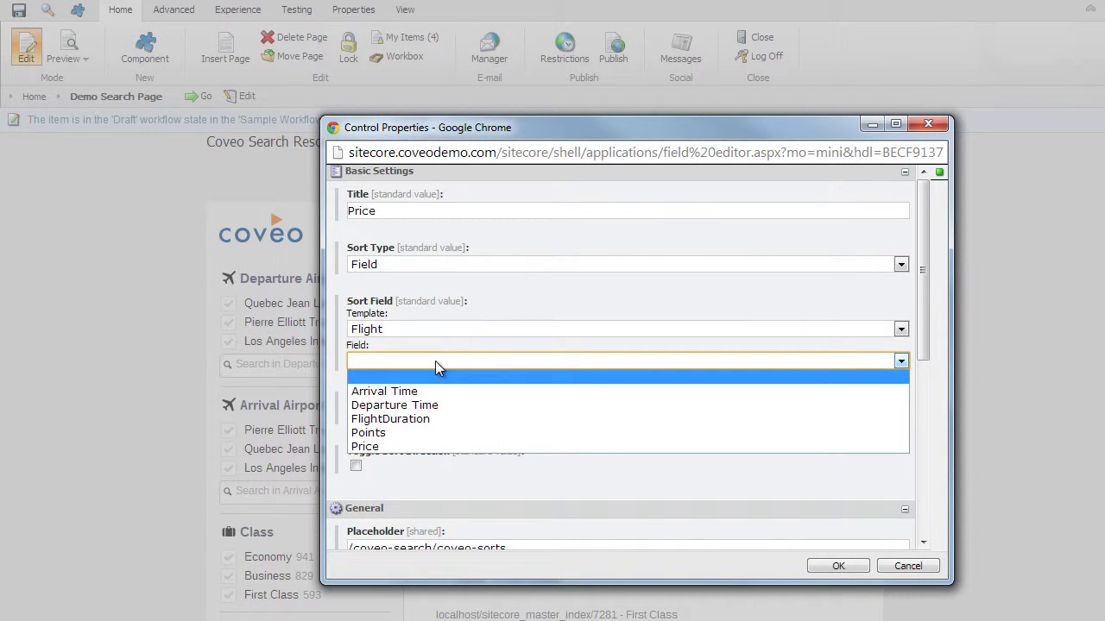
click(432, 445)
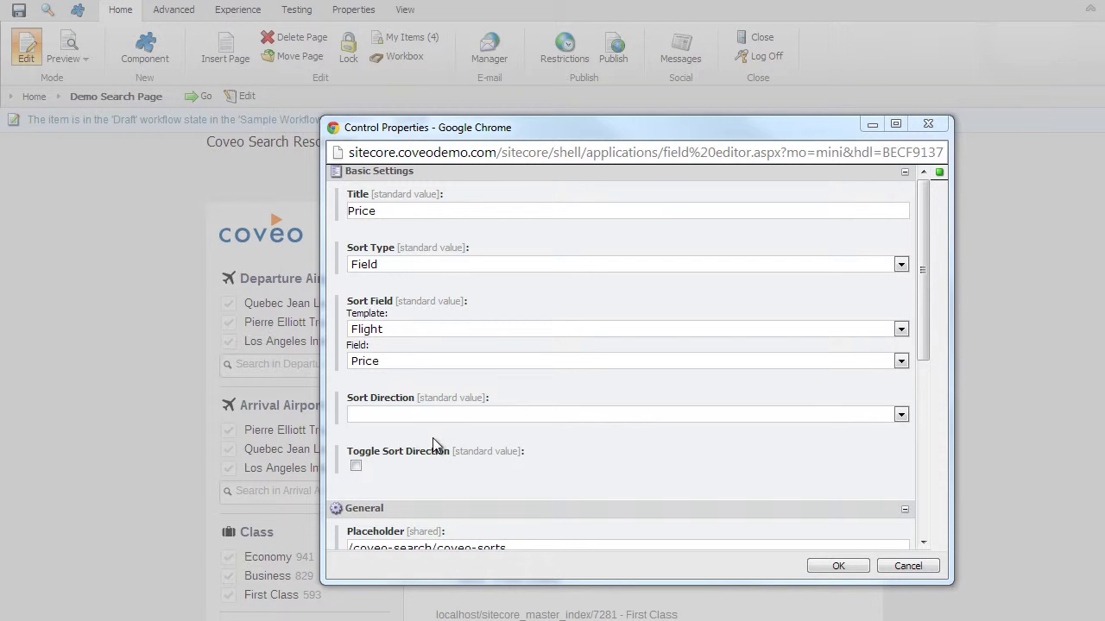
click(433, 415)
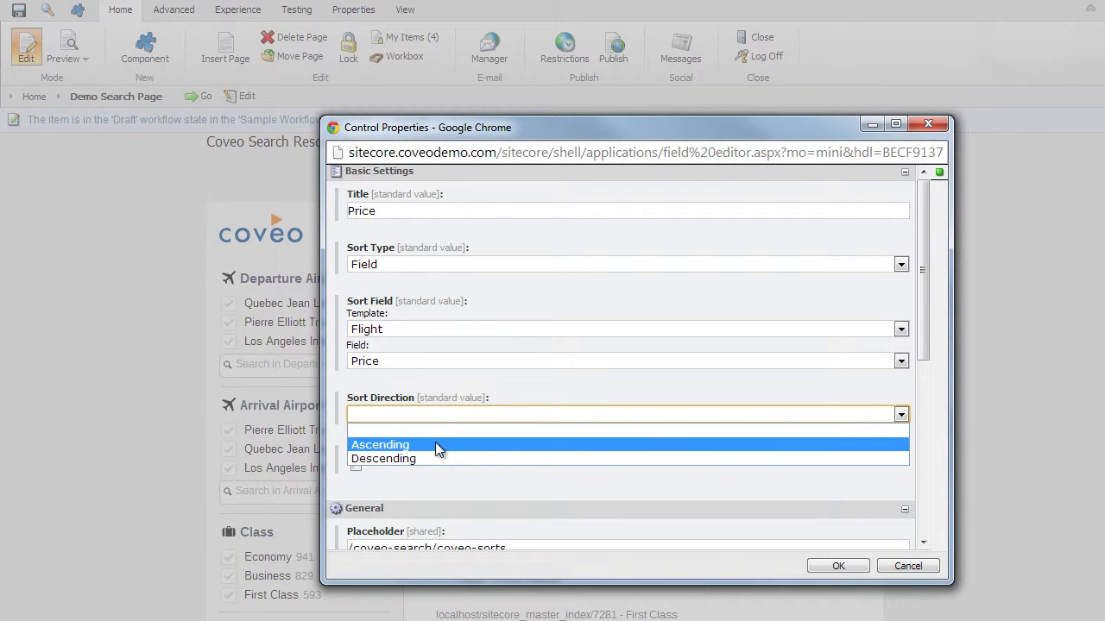
click(435, 444)
click(358, 468)
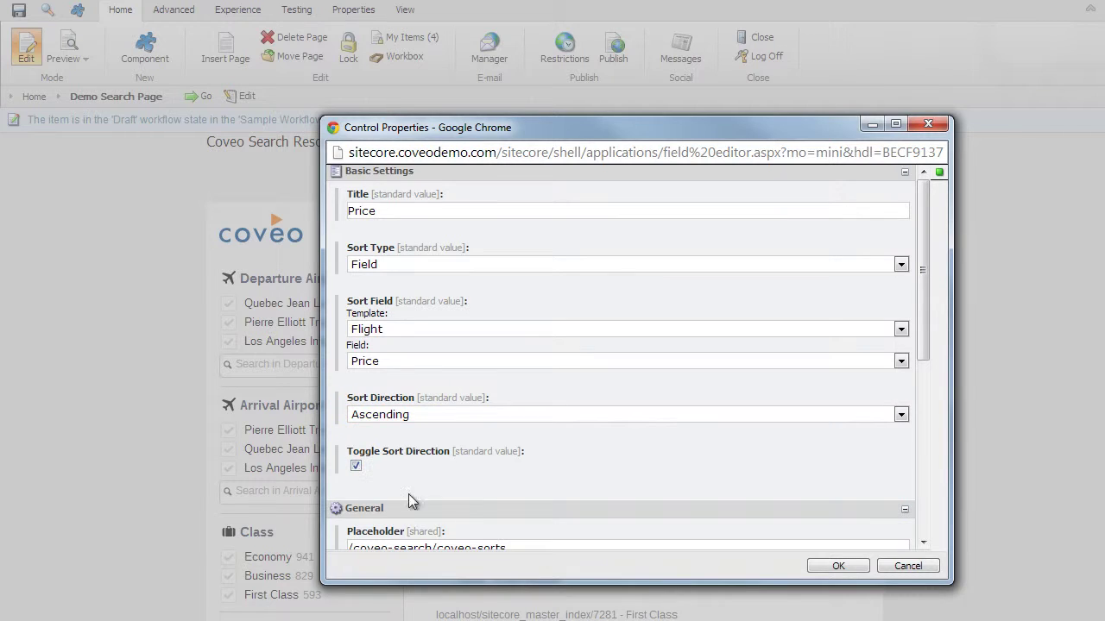
click(856, 570)
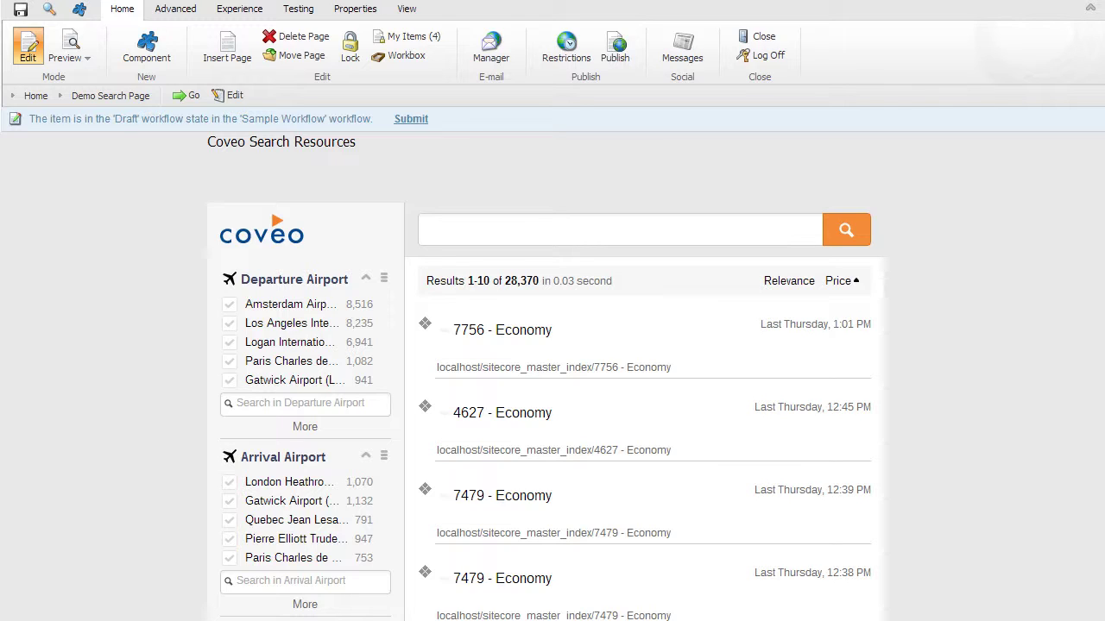
- Open the Coveo Search component's properties and edit its Boost expression rules
click(637, 207)
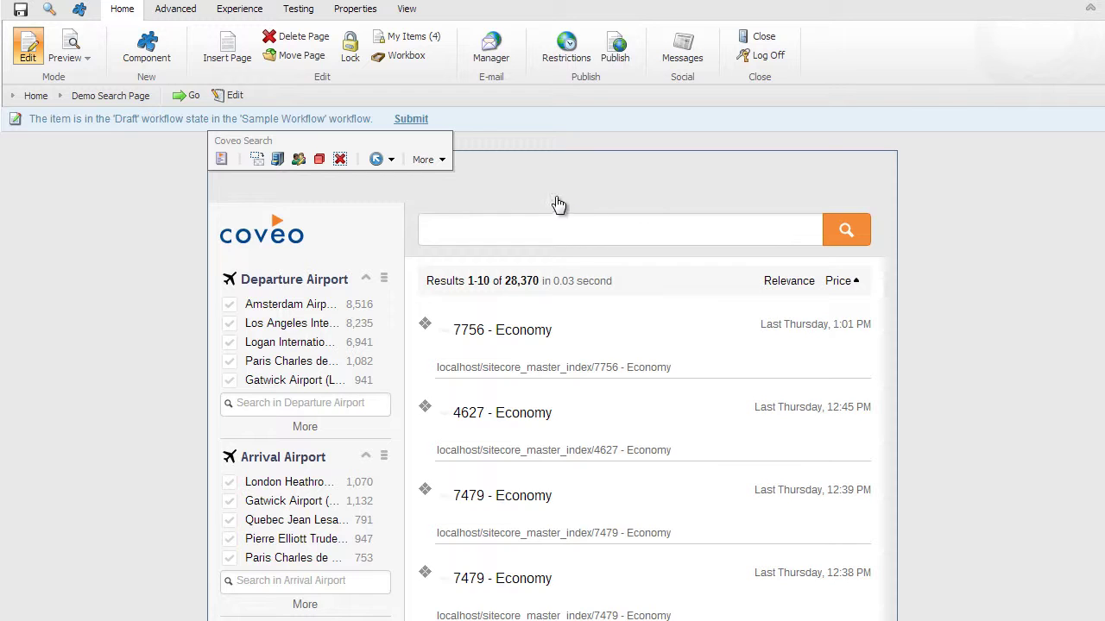
click(222, 160)
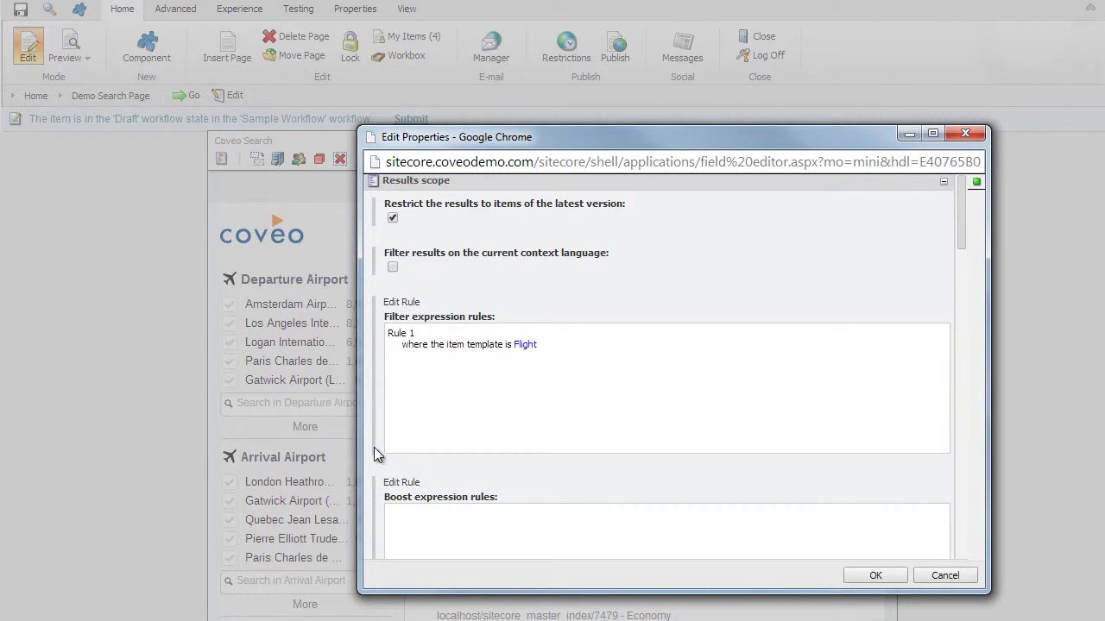
click(399, 484)
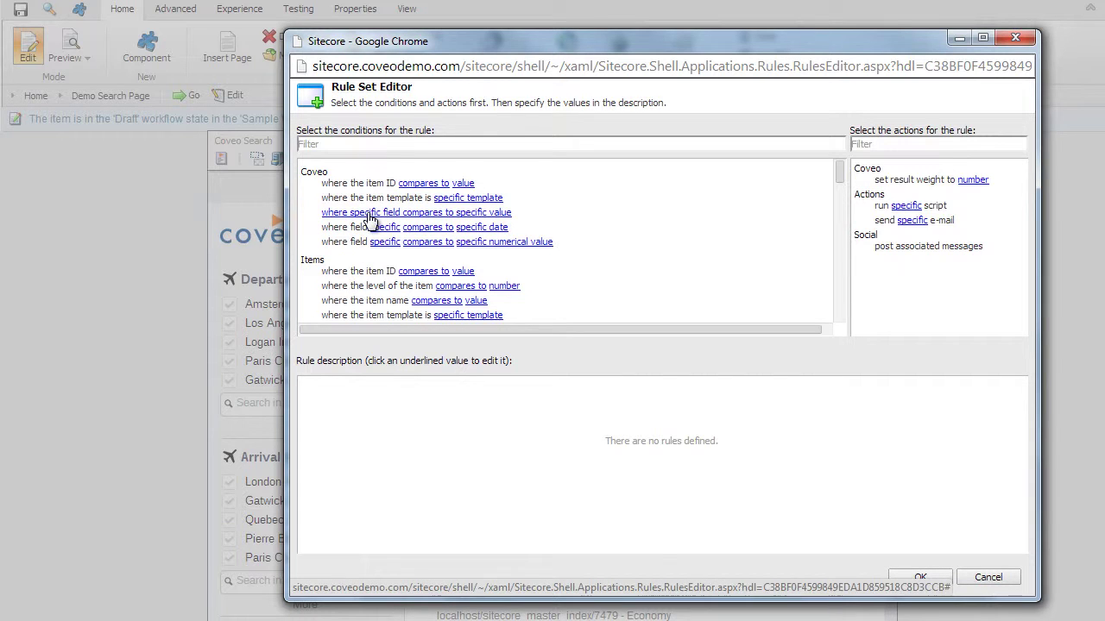
- Add a condition where the ArrivalAirport field is equal to Quebec Jean Lesage Intl (YQB)
click(370, 220)
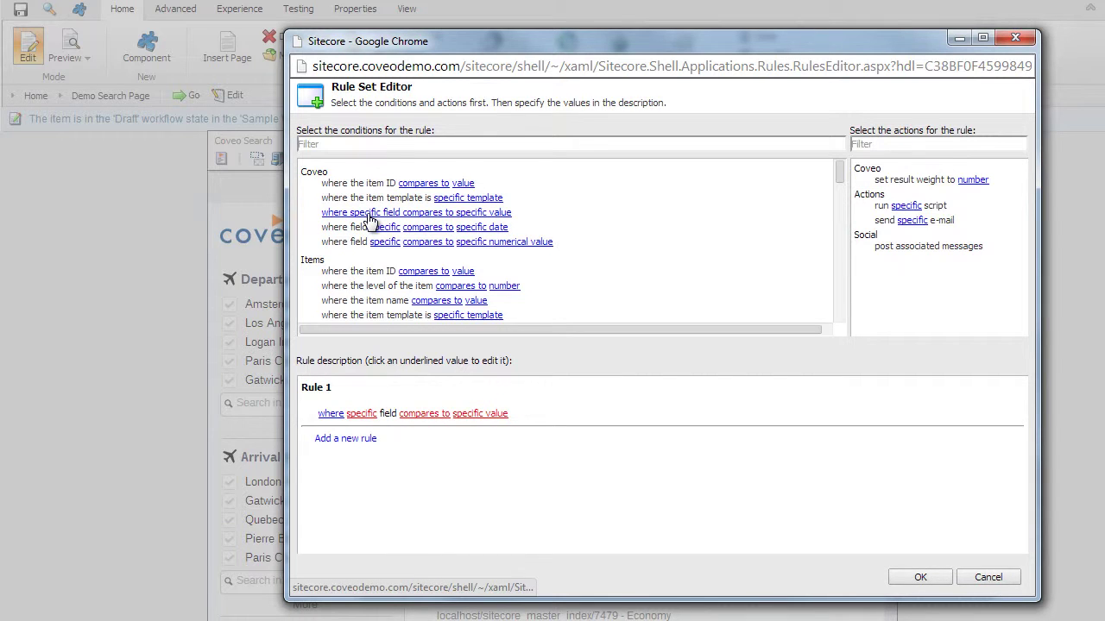
click(367, 415)
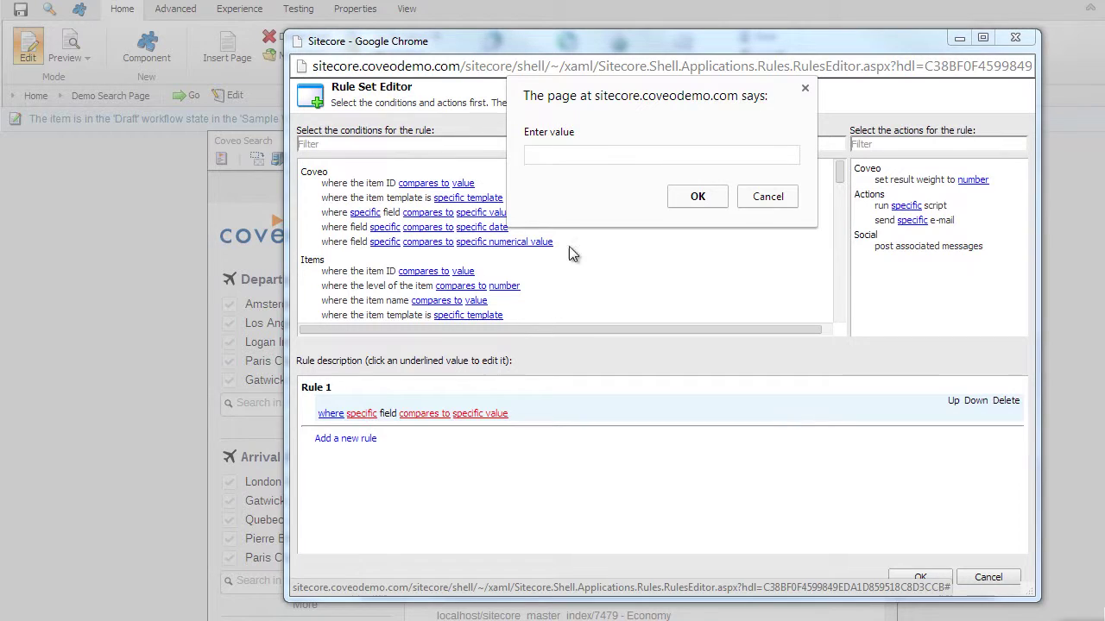
click(579, 156)
right_click(579, 156)
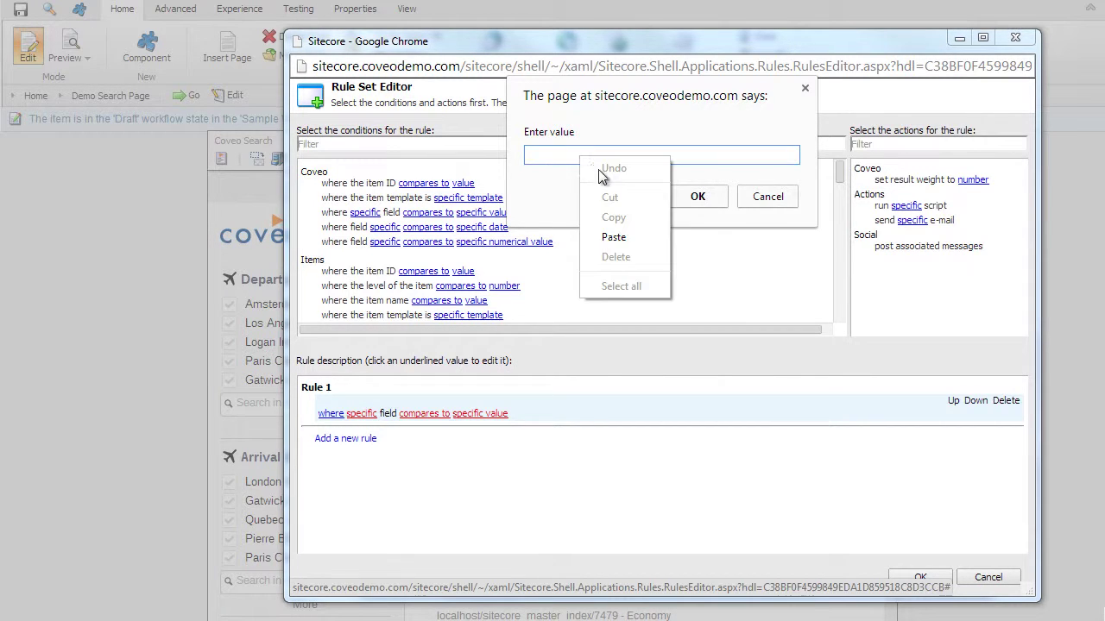
click(610, 244)
click(706, 199)
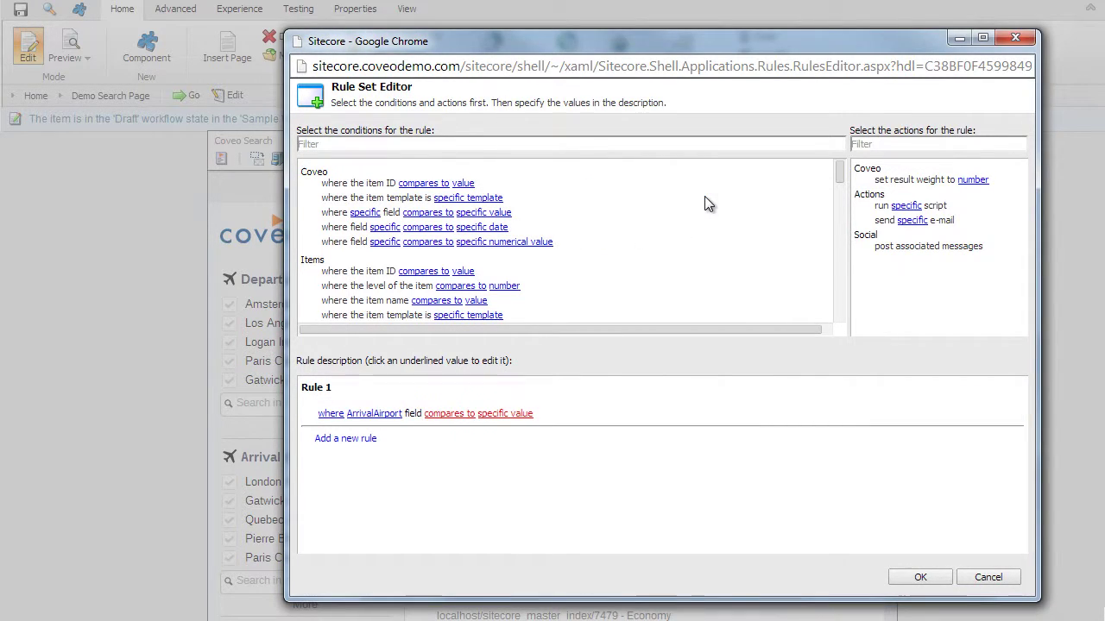
click(449, 414)
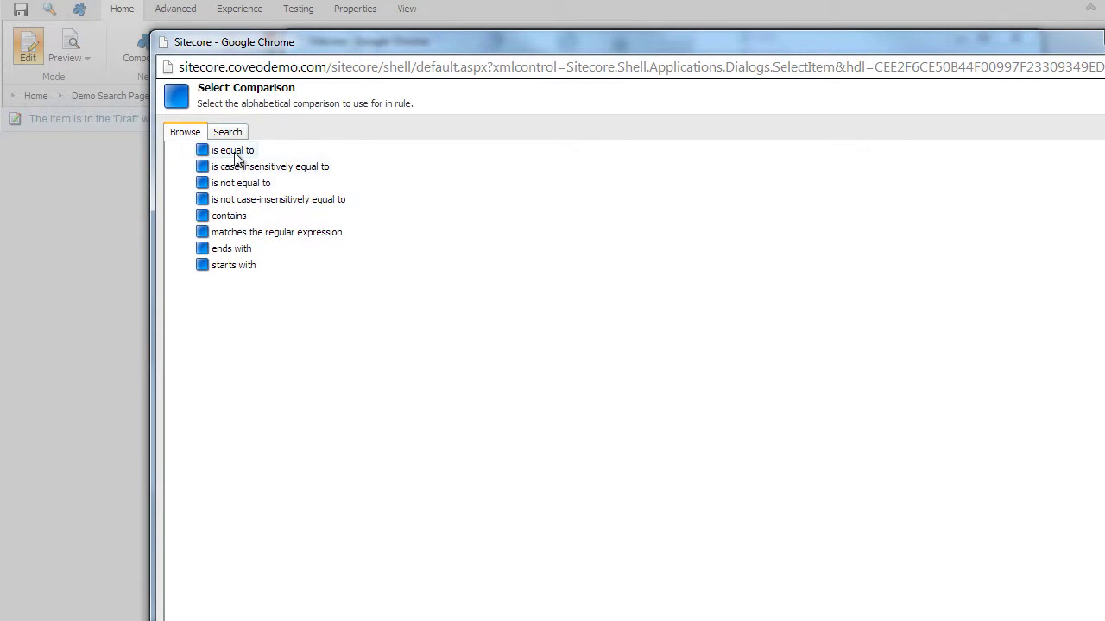
click(235, 155)
key(Return)
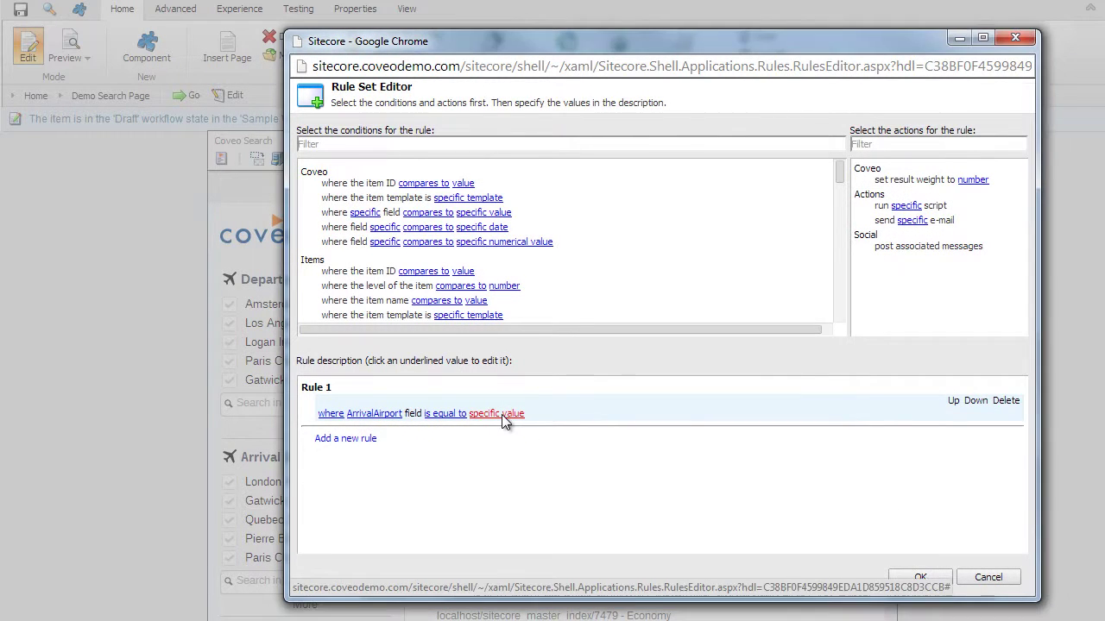
click(505, 416)
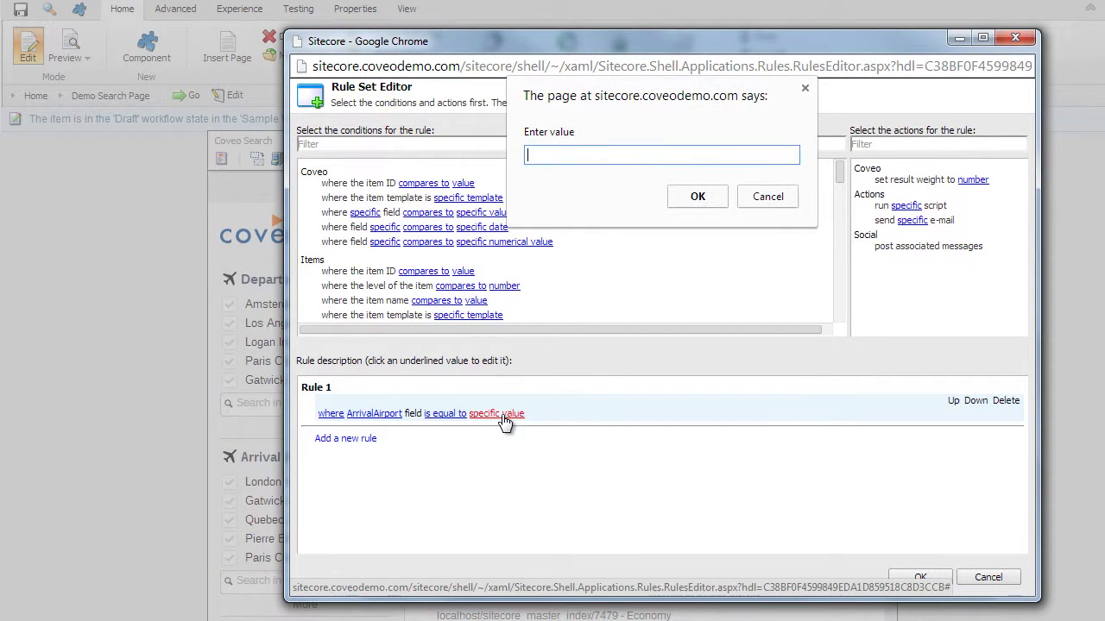
right_click(566, 156)
click(607, 225)
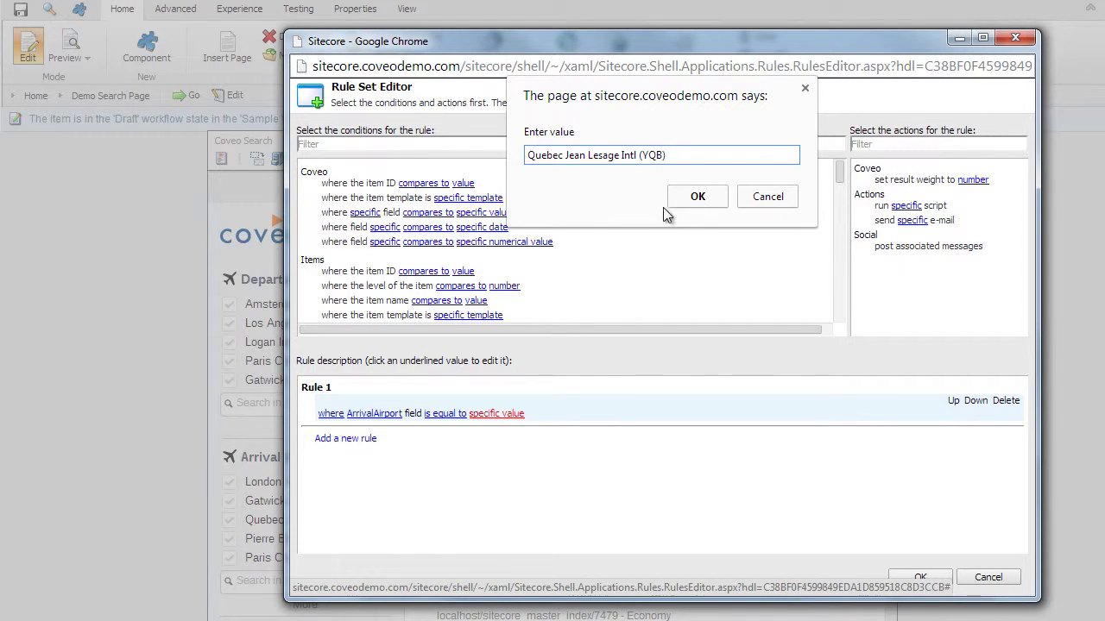
click(696, 197)
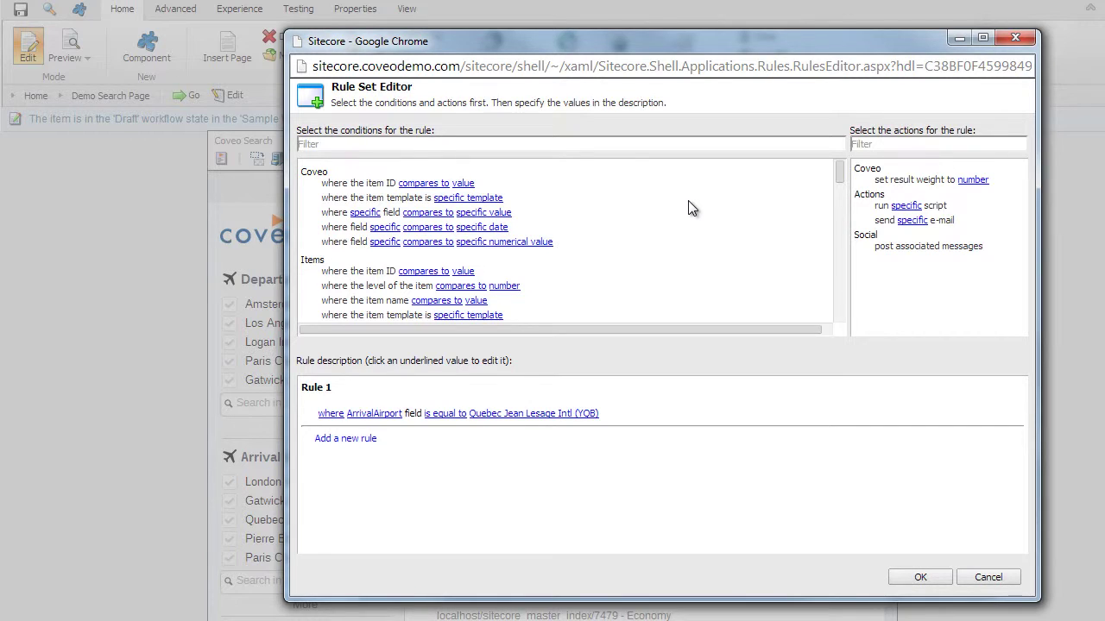
- Add a 'set result weight to 100' action and save the rule
click(973, 185)
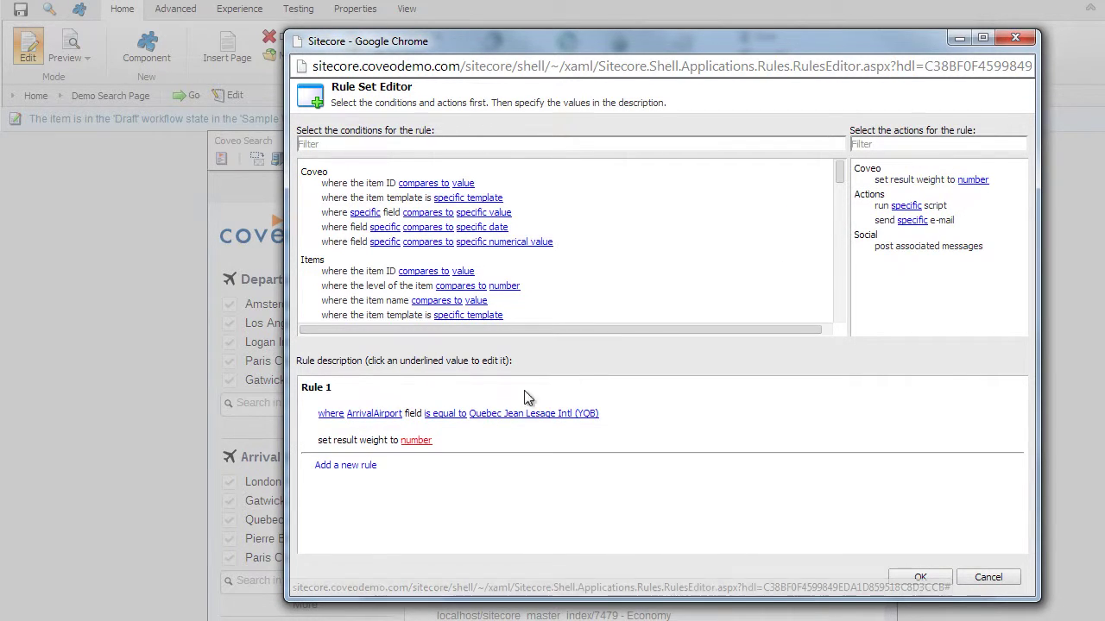
click(416, 441)
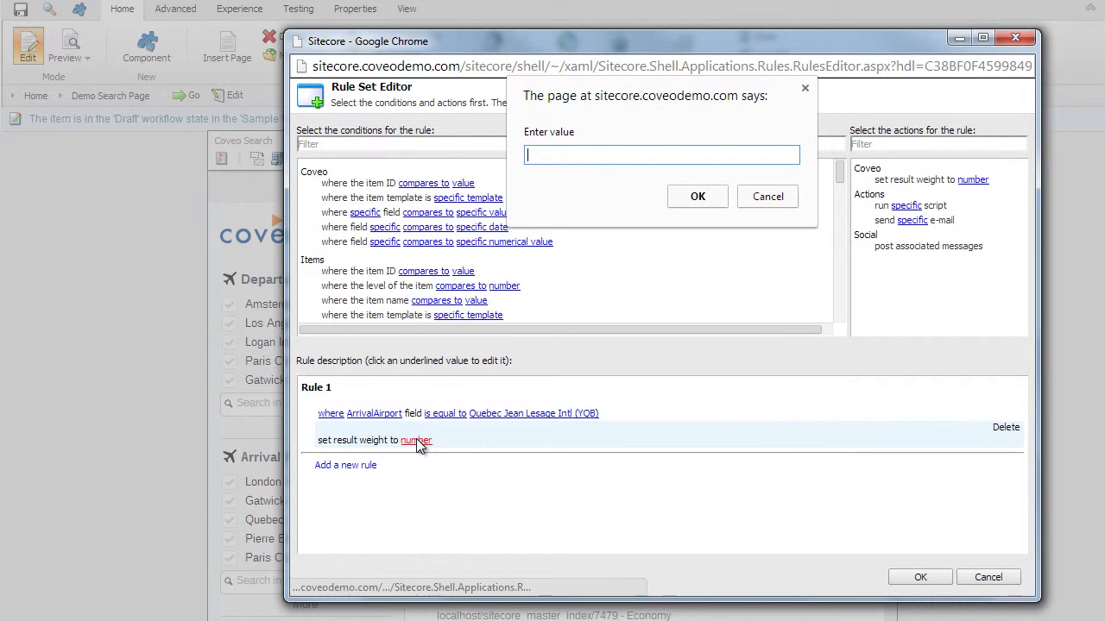
text(100)
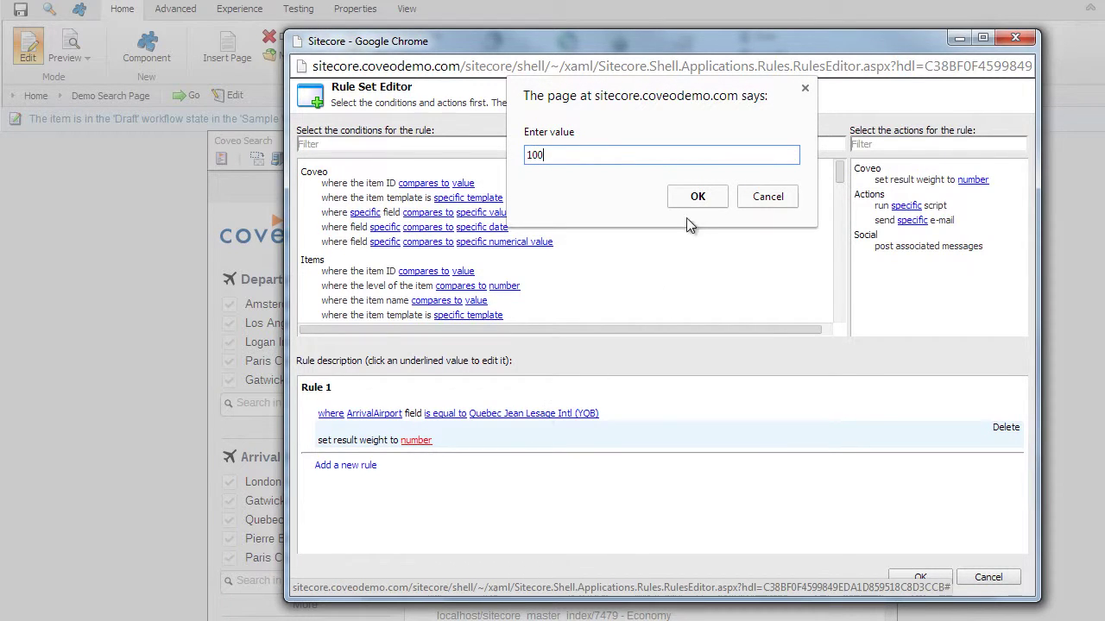
click(696, 202)
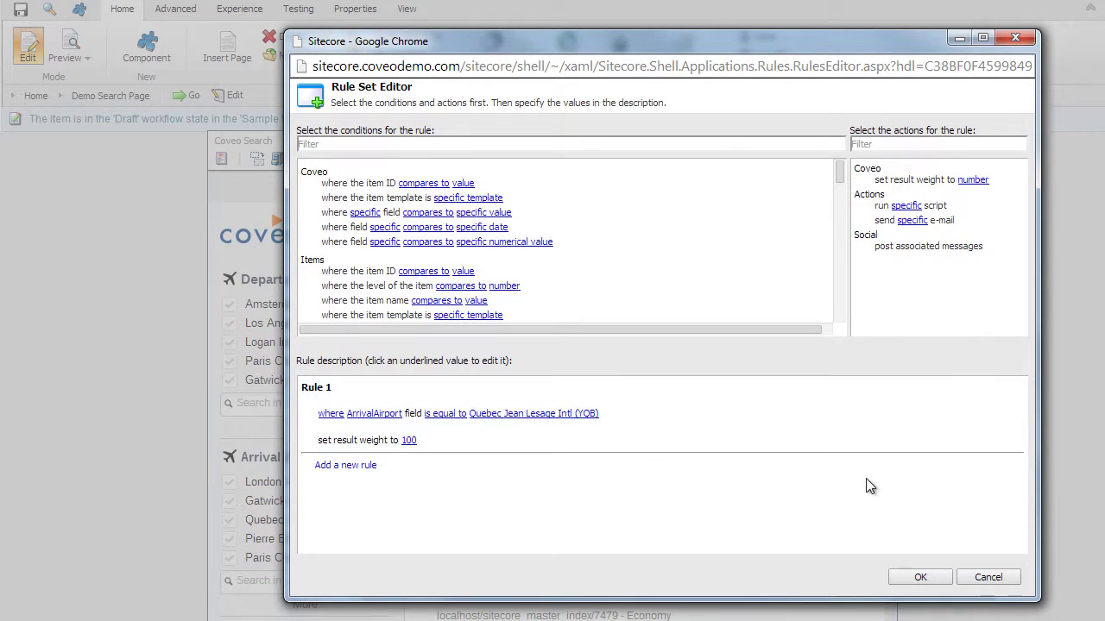
click(927, 580)
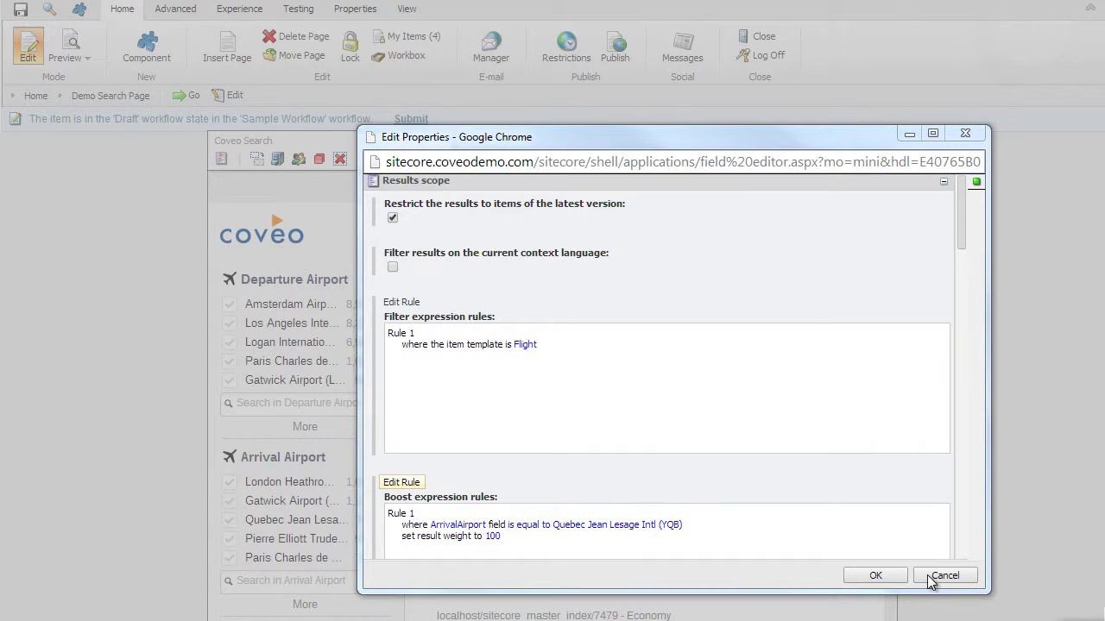
- Confirm the Edit Properties window to apply the search component's changes
click(872, 578)
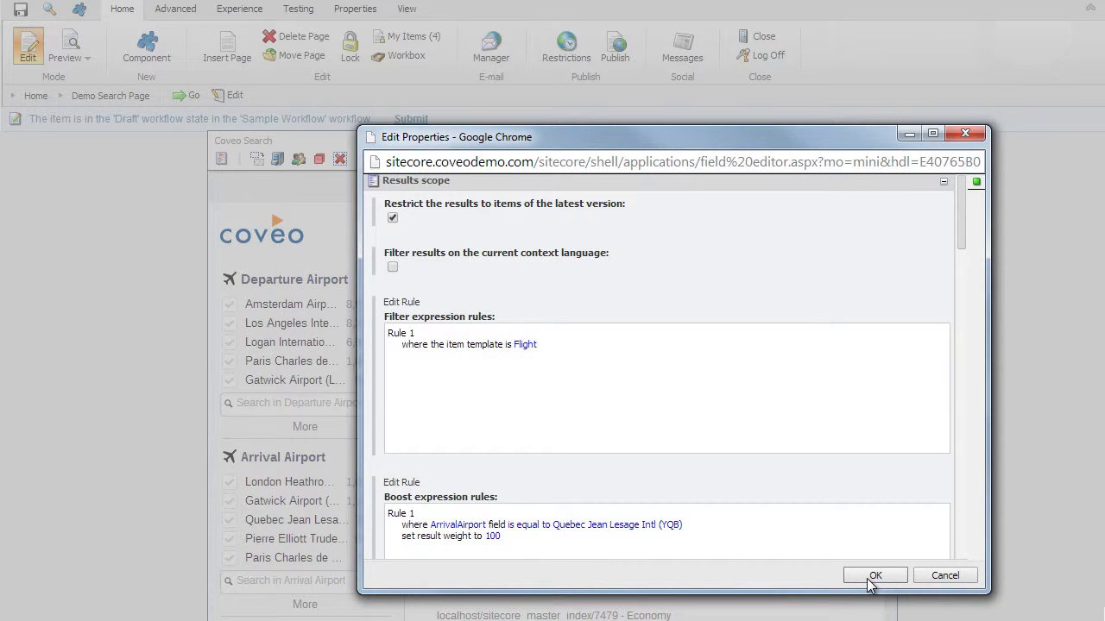
click(873, 577)
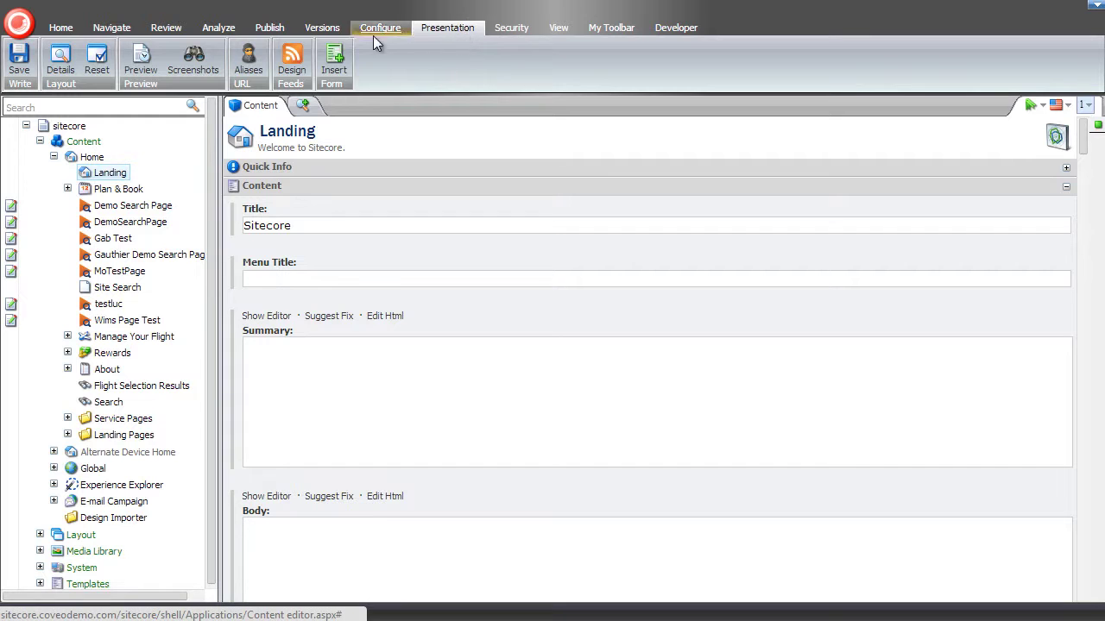
- View the Landing item's layout details and the Cards Search control's properties
click(71, 67)
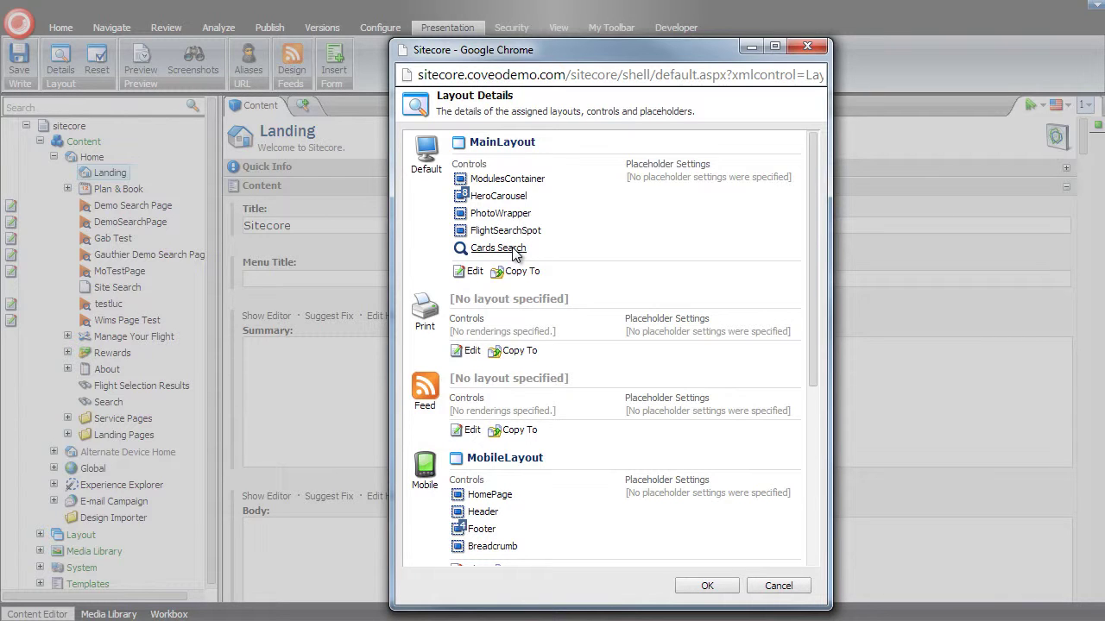
click(512, 249)
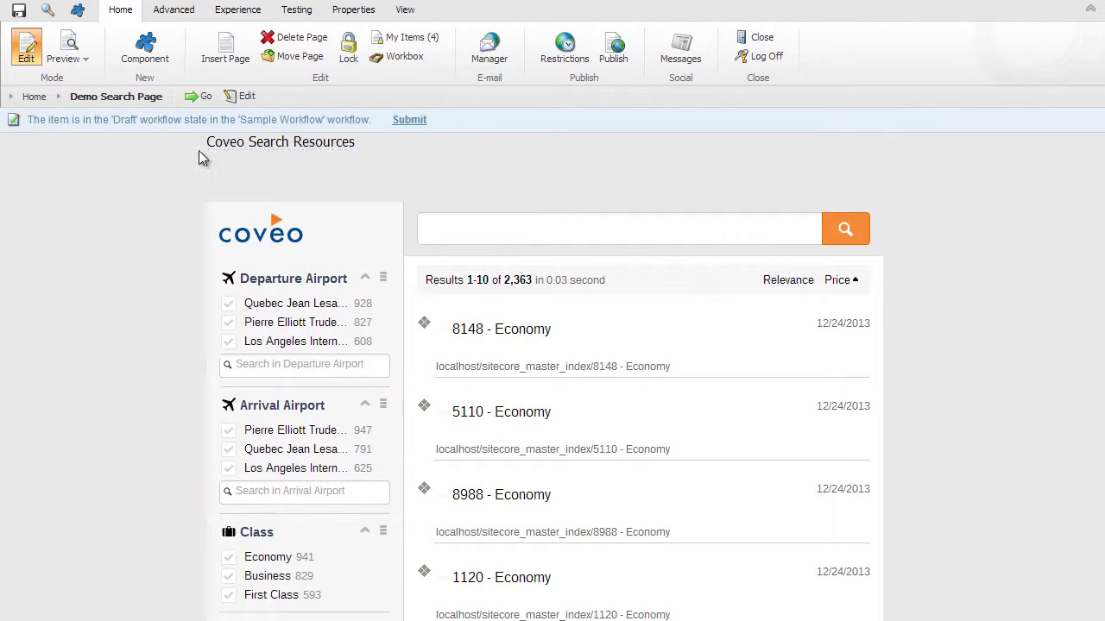
- Preview the Demo Search Page, showing 2,363 flight results with airport and Class facets and Relevance/Price sorting
click(63, 45)
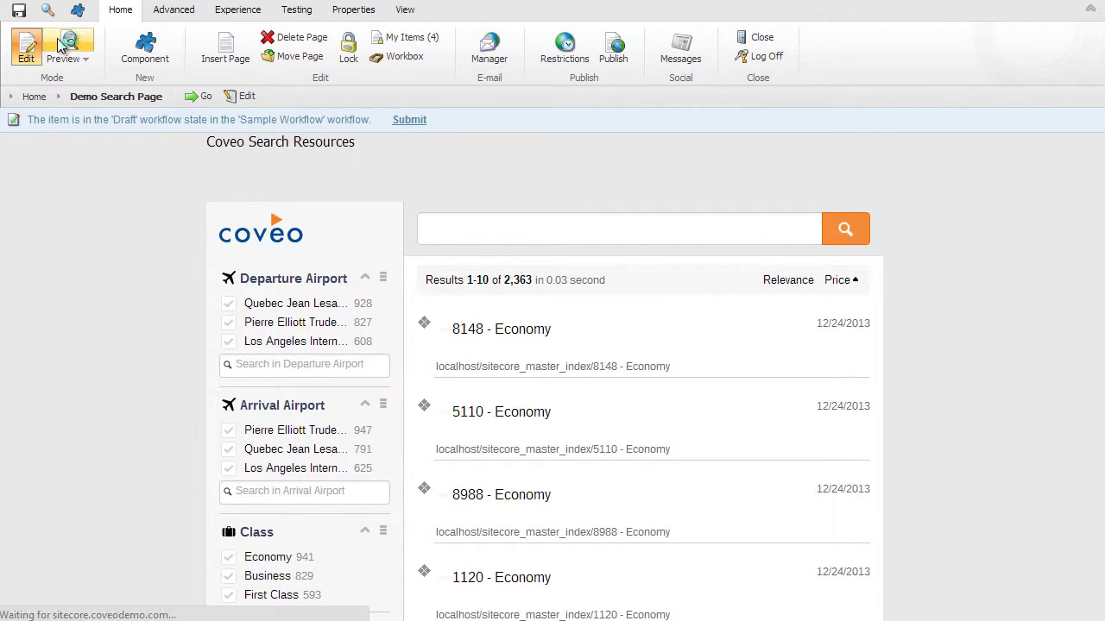